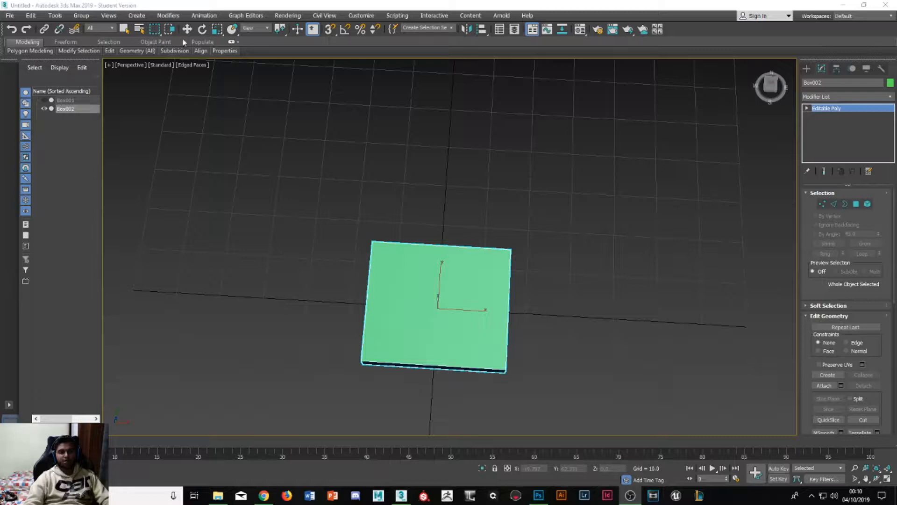
# - Show the full set of polygon modeling tools and reselect the green box with the Move tool
pyautogui.click(28, 45)
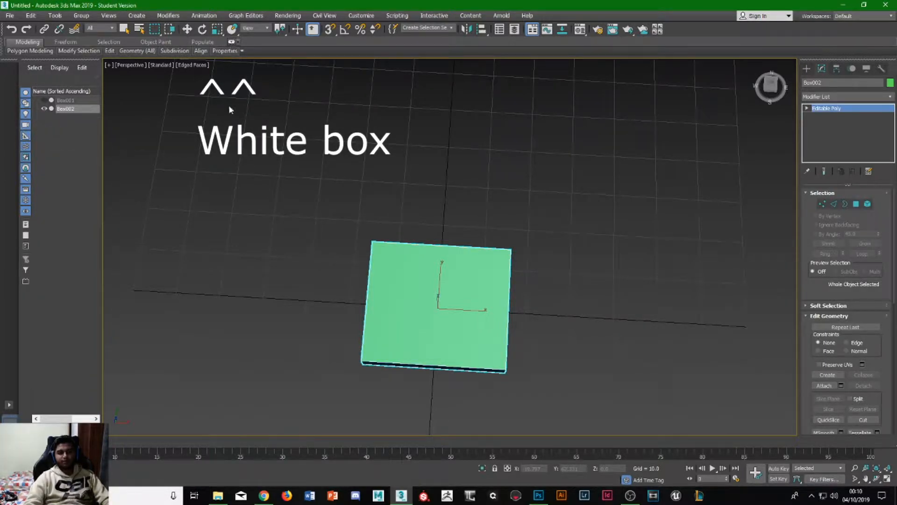
pyautogui.click(232, 42)
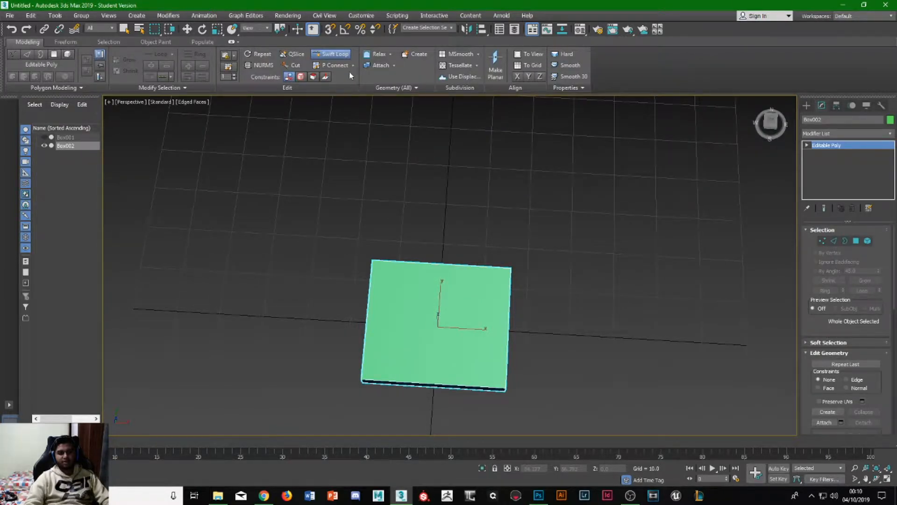
pyautogui.press('w')
pyautogui.click(416, 206)
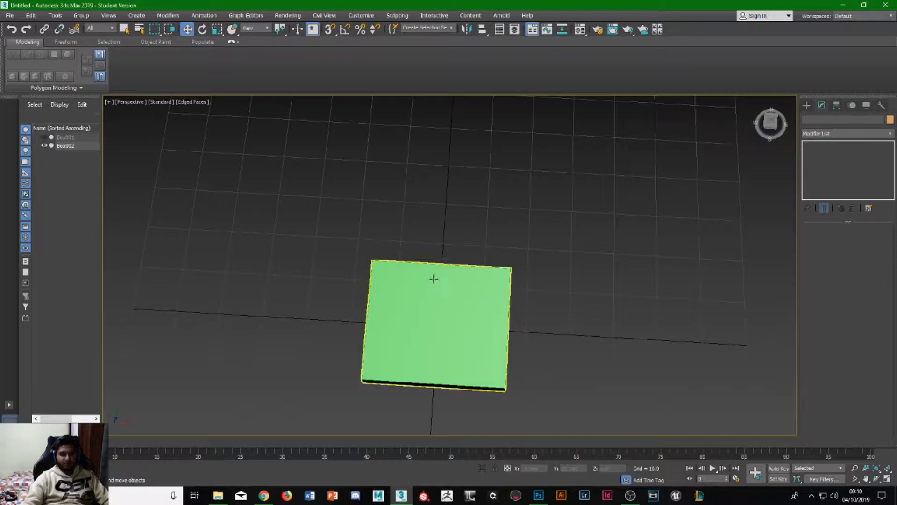
pyautogui.click(433, 276)
pyautogui.keyDown('alt'); pyautogui.moveTo(497, 313); pyautogui.dragTo(476, 288, button='middle'); pyautogui.keyUp('alt')
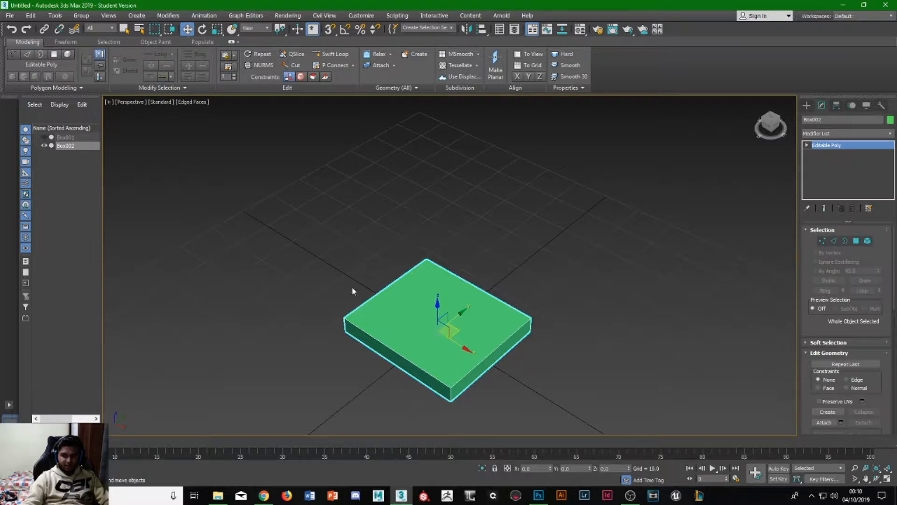
pyautogui.keyDown('alt'); pyautogui.moveTo(391, 392); pyautogui.dragTo(613, 217, button='middle'); pyautogui.keyUp('alt')
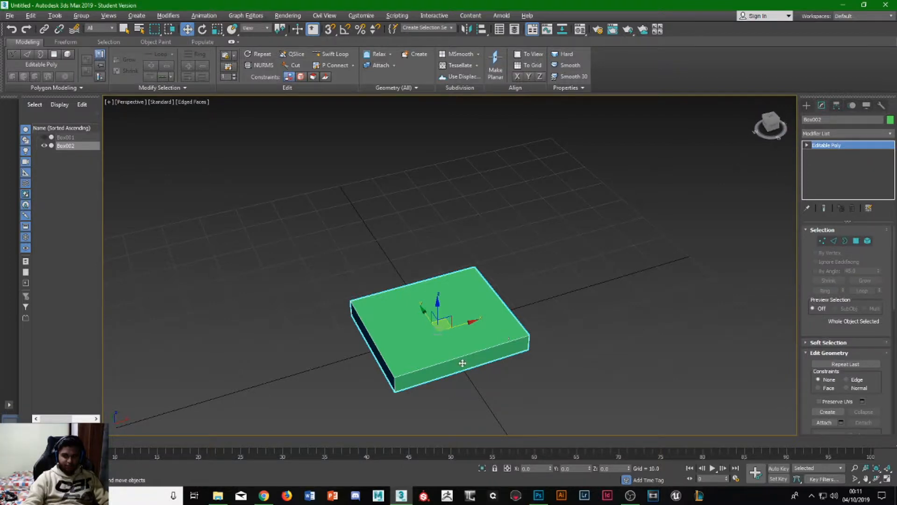
pyautogui.keyDown('alt'); pyautogui.moveTo(462, 363); pyautogui.dragTo(420, 349, button='middle'); pyautogui.keyUp('alt')
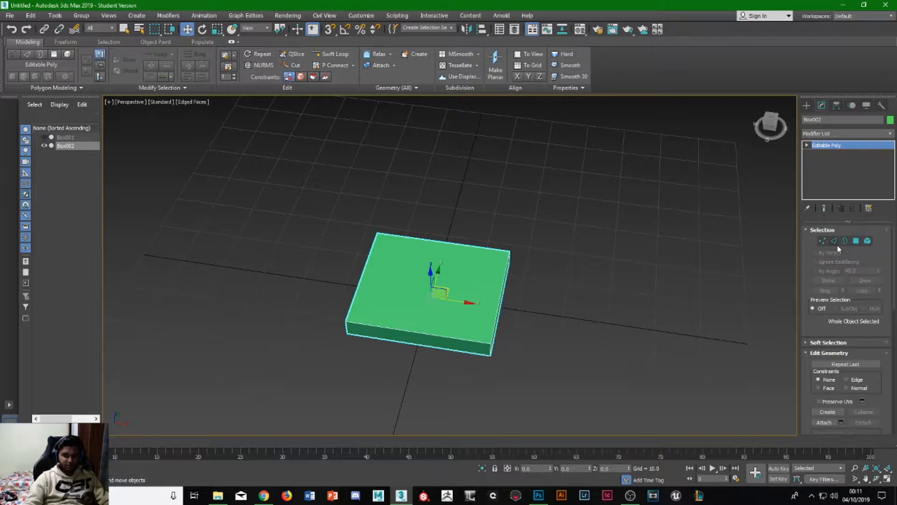
pyautogui.keyDown('alt'); pyautogui.moveTo(381, 301); pyautogui.dragTo(388, 309, button='middle'); pyautogui.keyUp('alt')
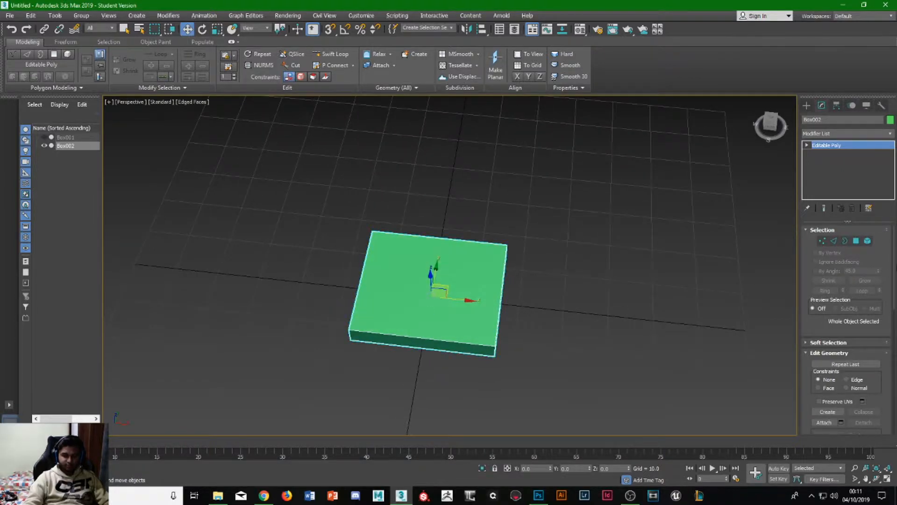
pyautogui.keyDown('alt'); pyautogui.moveTo(391, 339); pyautogui.dragTo(394, 333, button='middle'); pyautogui.keyUp('alt')
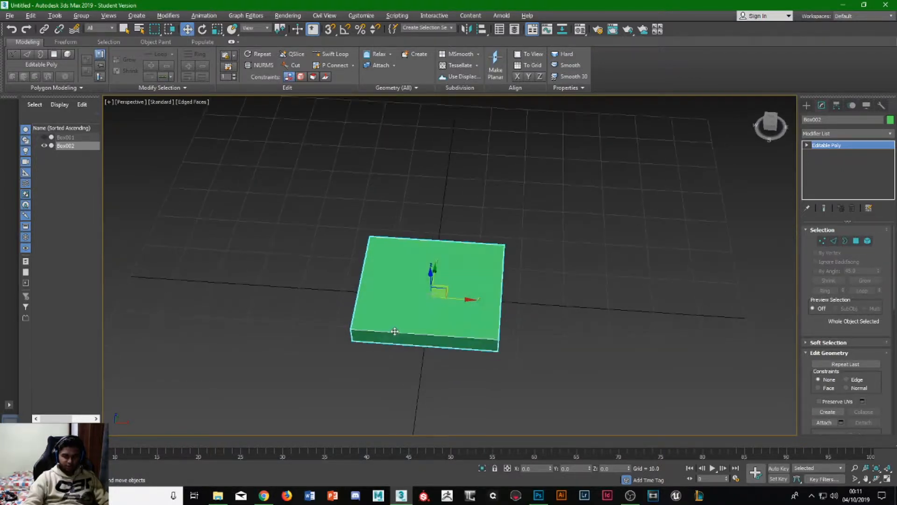
# - Select the box's four edges running along X and connect them with 4 segments
pyautogui.click(833, 241)
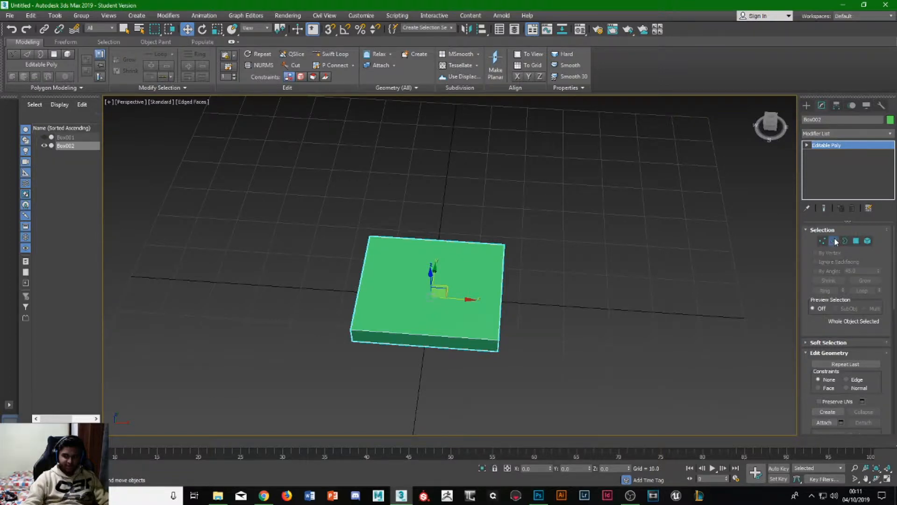
pyautogui.keyDown('alt'); pyautogui.moveTo(427, 255); pyautogui.dragTo(419, 165, button='middle'); pyautogui.keyUp('alt')
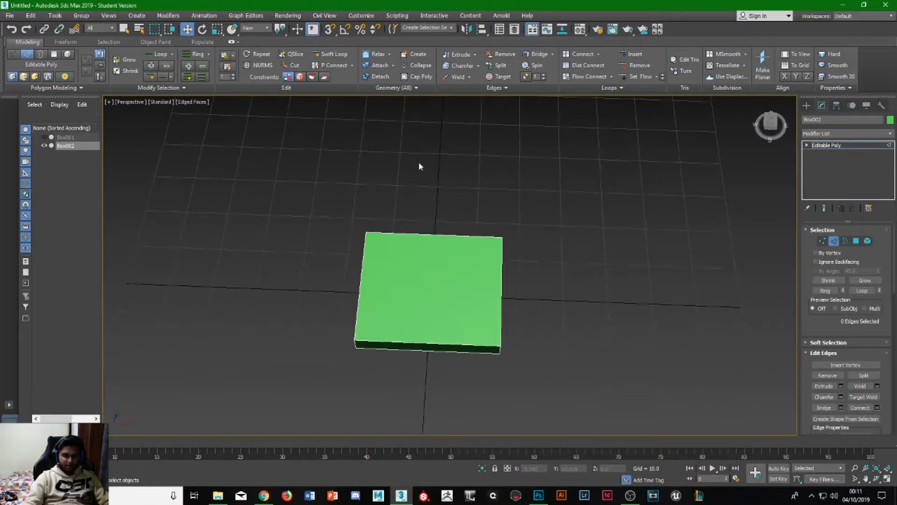
pyautogui.moveTo(438, 426); pyautogui.dragTo(438, 426)
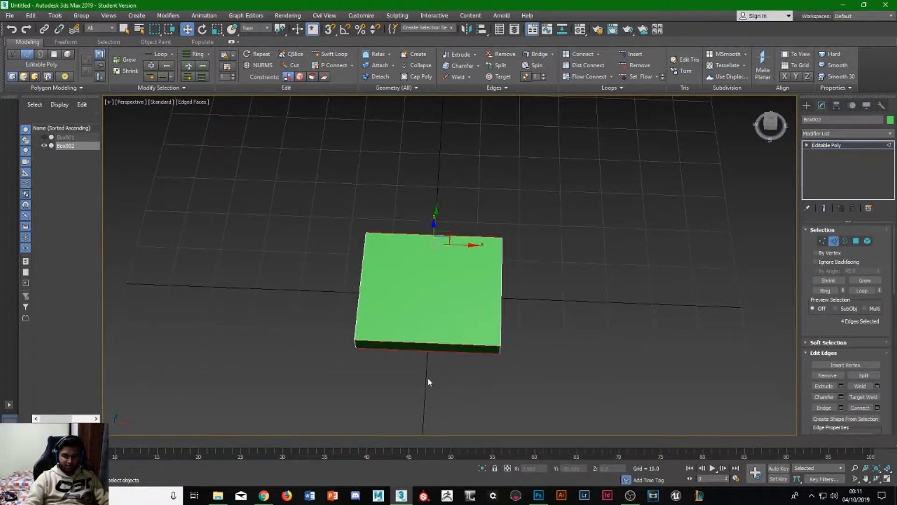
pyautogui.keyDown('alt'); pyautogui.moveTo(428, 377); pyautogui.dragTo(425, 355, button='middle'); pyautogui.keyUp('alt')
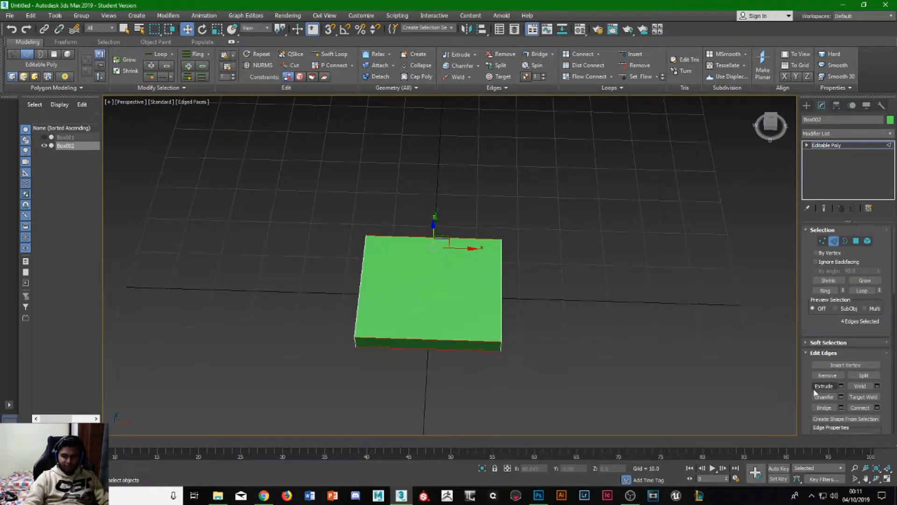
pyautogui.scroll(-1, 822, 393)
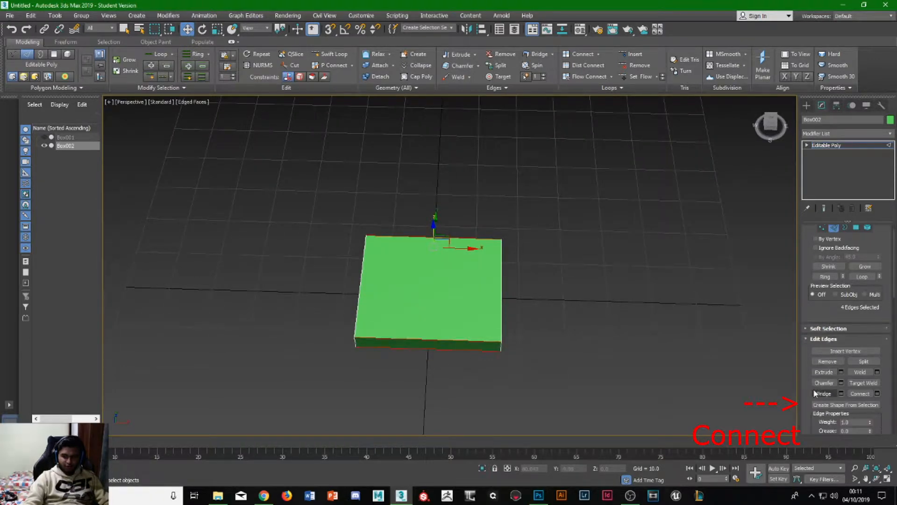
pyautogui.click(879, 394)
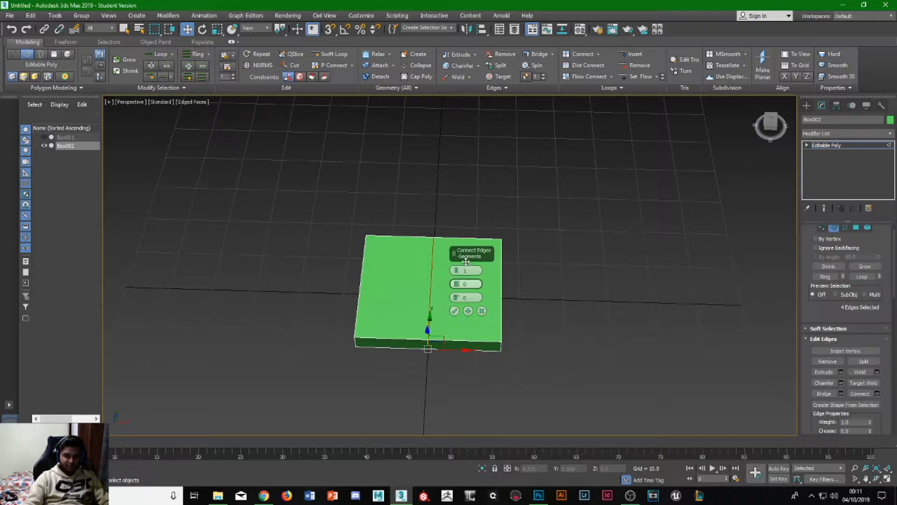
pyautogui.moveTo(457, 274)
pyautogui.mouseDown()
pyautogui.moveTo(456, 252)
pyautogui.moveTo(456, 267)
pyautogui.mouseUp()
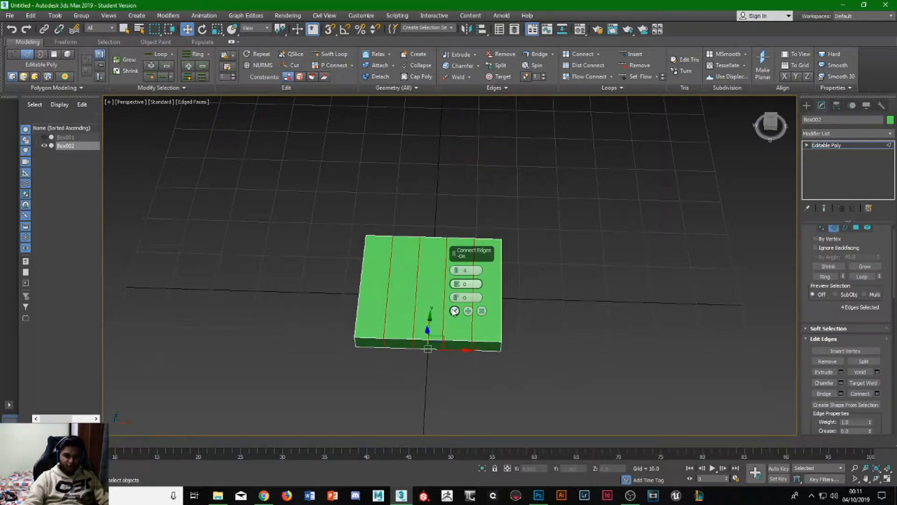
pyautogui.click(454, 311)
# - Connect all edges running along X's perpendicular counterpart loops, dividing the box's top face into a 5 by 5 grid
pyautogui.keyDown('alt'); pyautogui.moveTo(460, 313); pyautogui.dragTo(425, 206, button='middle'); pyautogui.keyUp('alt')
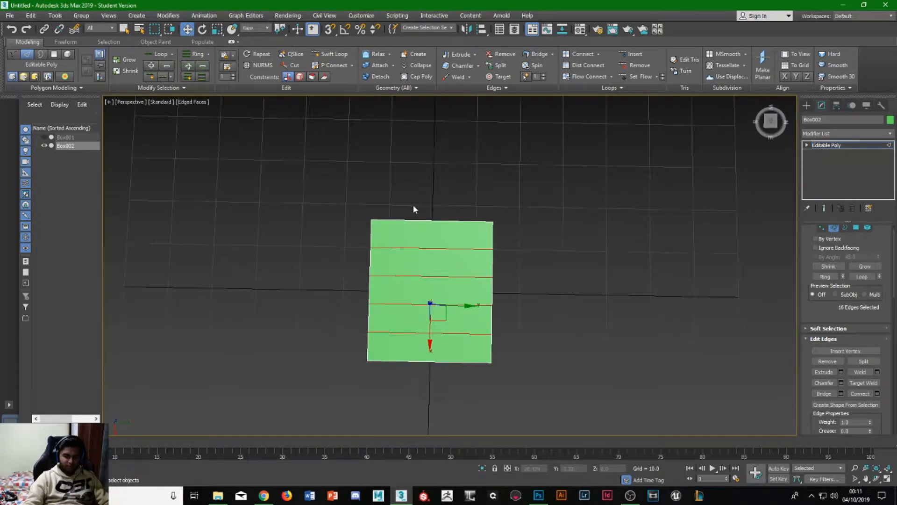
pyautogui.moveTo(409, 203); pyautogui.dragTo(438, 424)
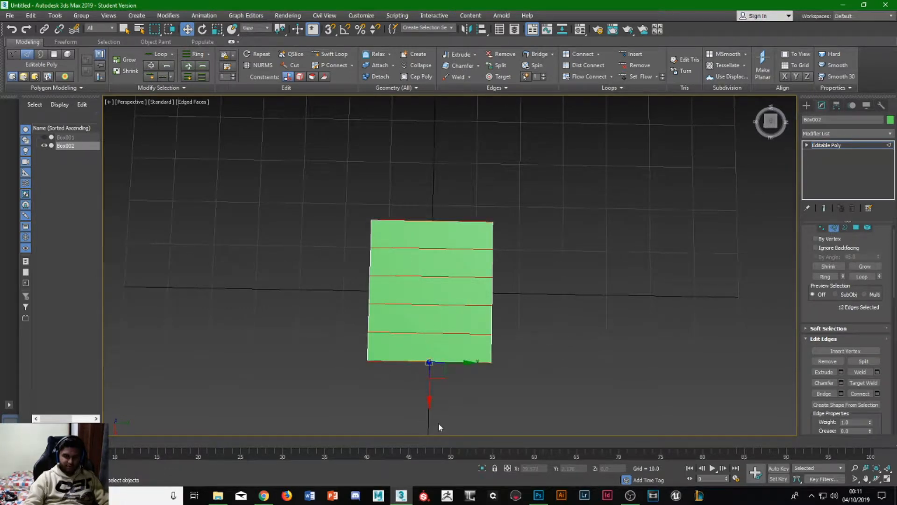
pyautogui.click(544, 318)
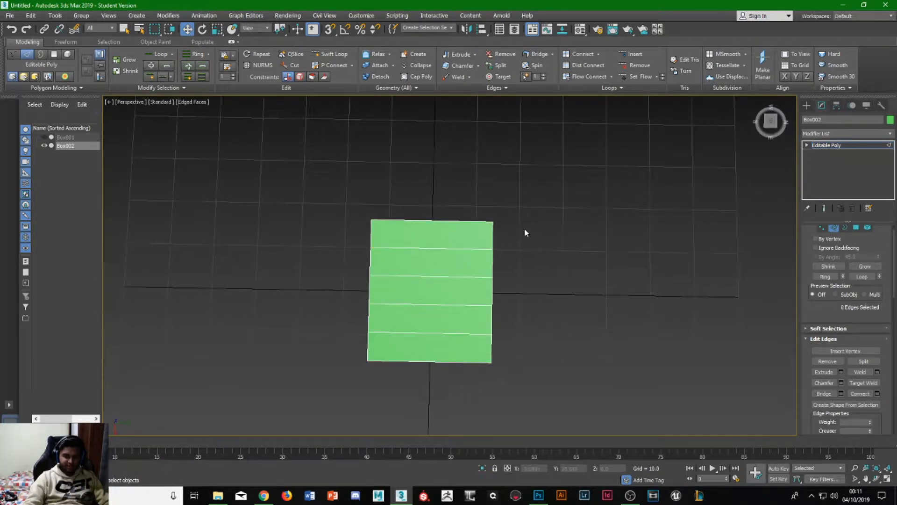
pyautogui.keyDown('alt'); pyautogui.moveTo(483, 314); pyautogui.dragTo(471, 277, button='middle'); pyautogui.keyUp('alt')
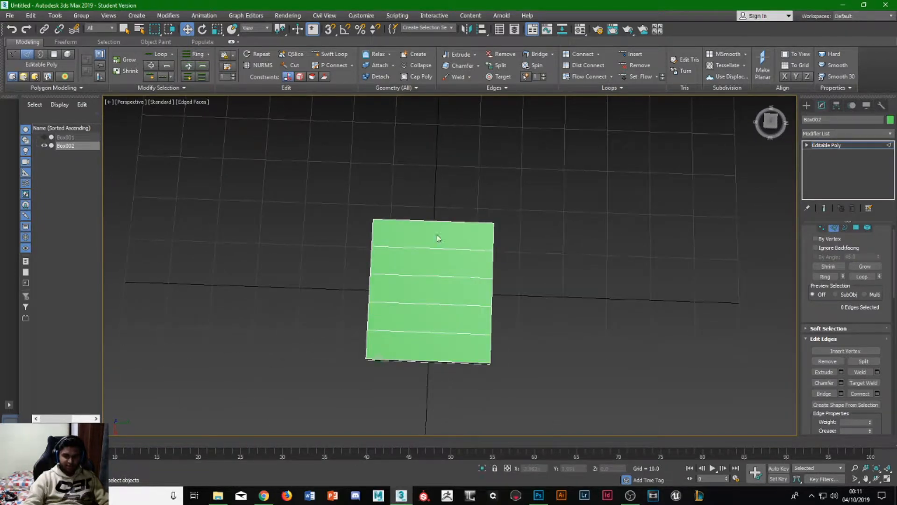
pyautogui.moveTo(424, 191); pyautogui.dragTo(436, 411)
pyautogui.click(434, 276)
pyautogui.keyDown('alt'); pyautogui.moveTo(402, 337); pyautogui.dragTo(404, 332, button='middle'); pyautogui.keyUp('alt')
pyautogui.click(404, 332)
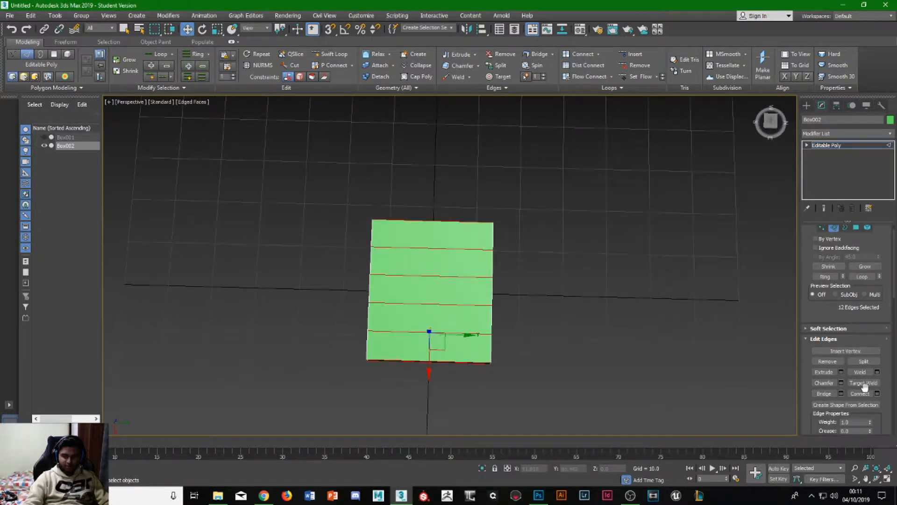
pyautogui.click(859, 394)
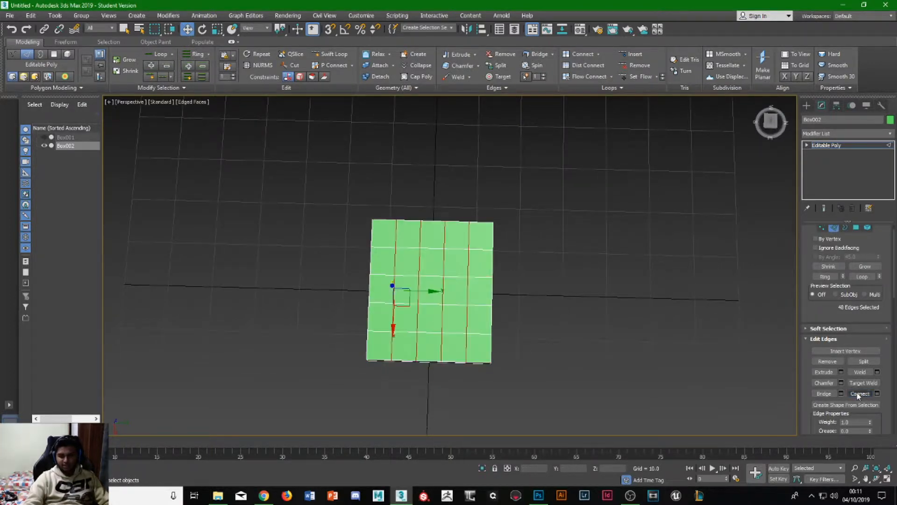
# - Leave edge editing and undo both edge connections on the box
pyautogui.keyDown('alt'); pyautogui.moveTo(376, 313); pyautogui.dragTo(462, 324, button='middle'); pyautogui.keyUp('alt')
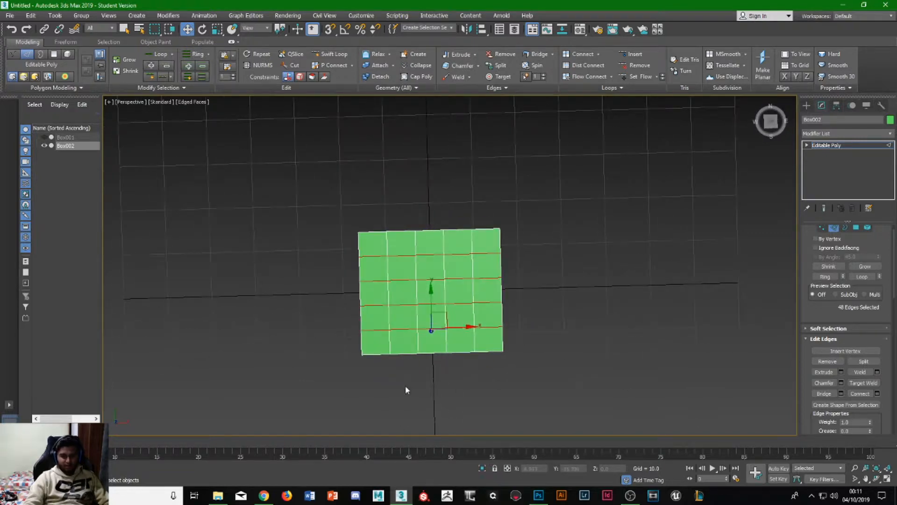
pyautogui.click(407, 390)
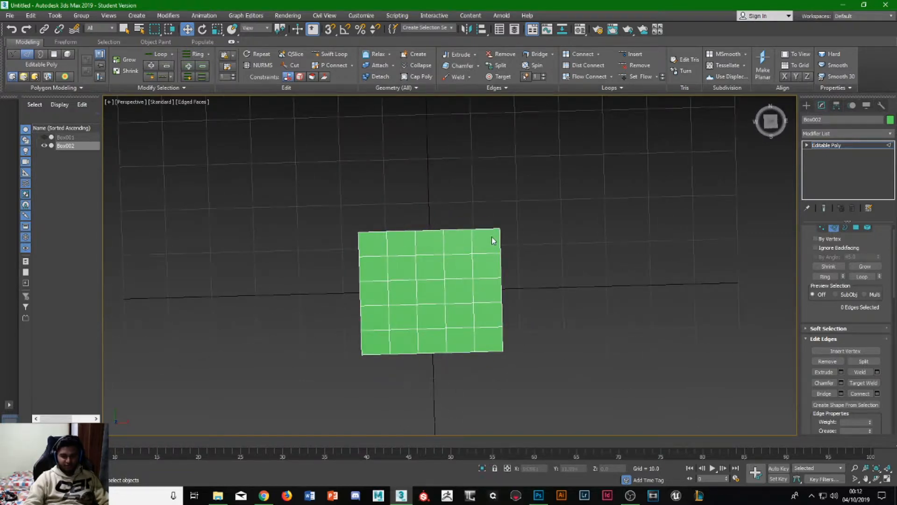
pyautogui.scroll(2, 402, 350)
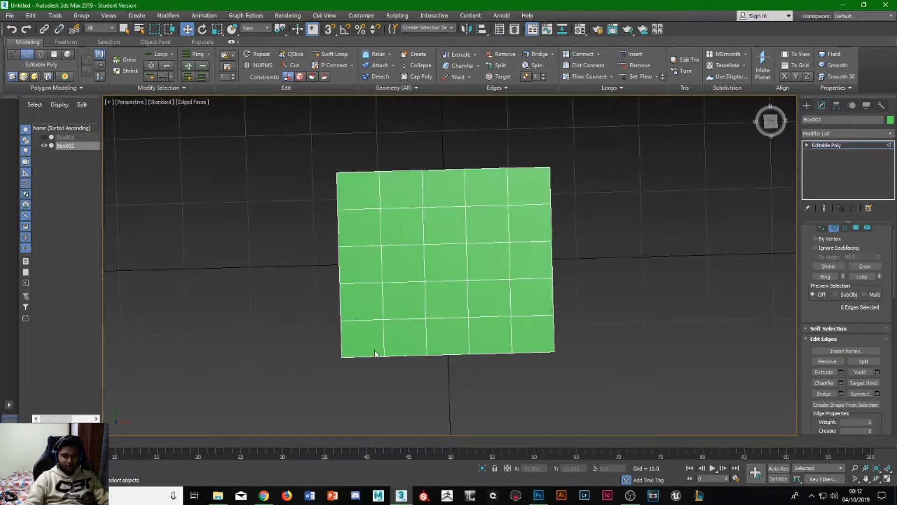
pyautogui.keyDown('alt'); pyautogui.moveTo(354, 354); pyautogui.dragTo(368, 327, button='middle'); pyautogui.keyUp('alt')
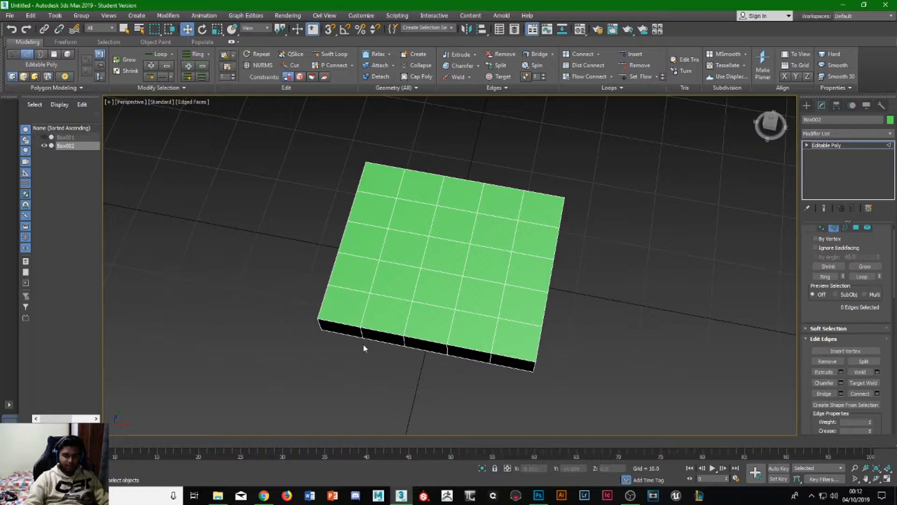
pyautogui.keyDown('alt'); pyautogui.moveTo(397, 357); pyautogui.dragTo(421, 305, button='middle'); pyautogui.keyUp('alt')
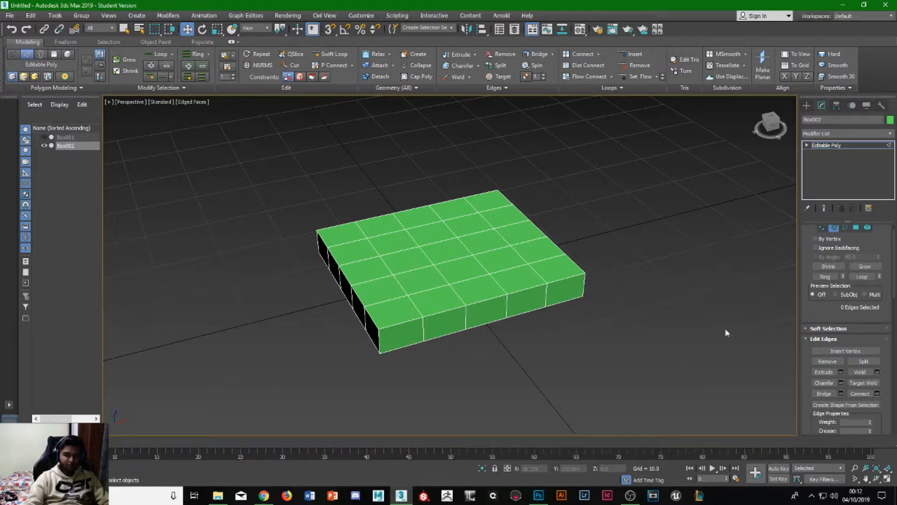
pyautogui.click(834, 227)
pyautogui.keyDown('alt'); pyautogui.moveTo(480, 306); pyautogui.dragTo(459, 310, button='middle'); pyautogui.keyUp('alt')
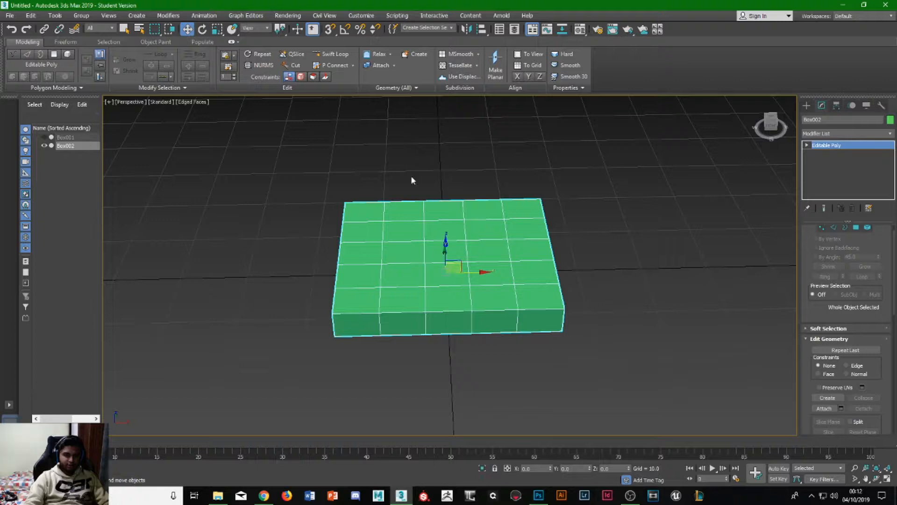
pyautogui.hotkey('ctrl', 'z')
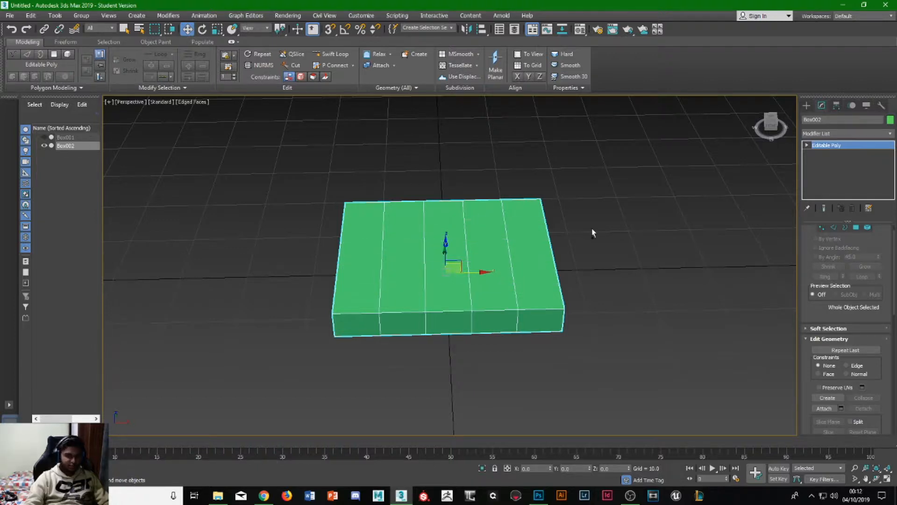
pyautogui.hotkey('ctrl', 'z')
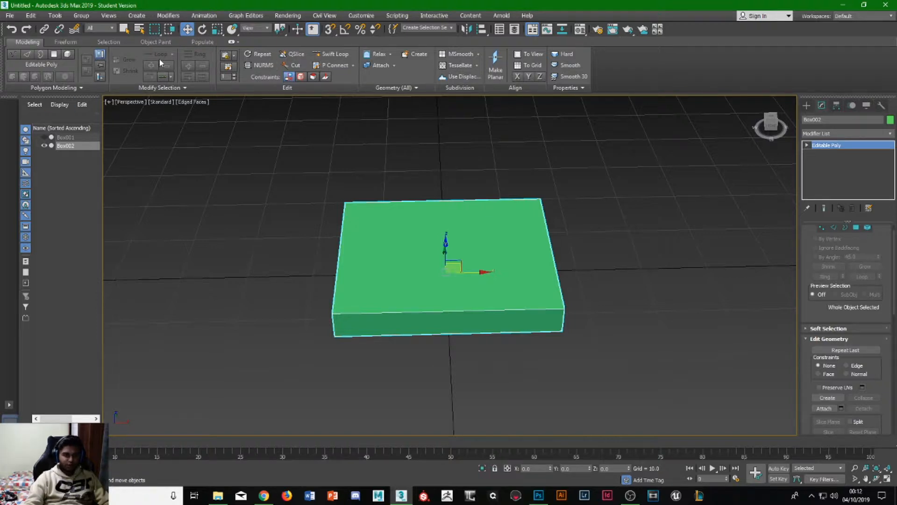
# - Insert four edge loops with Swift Loop, one close to each side of the box's top face
pyautogui.click(330, 54)
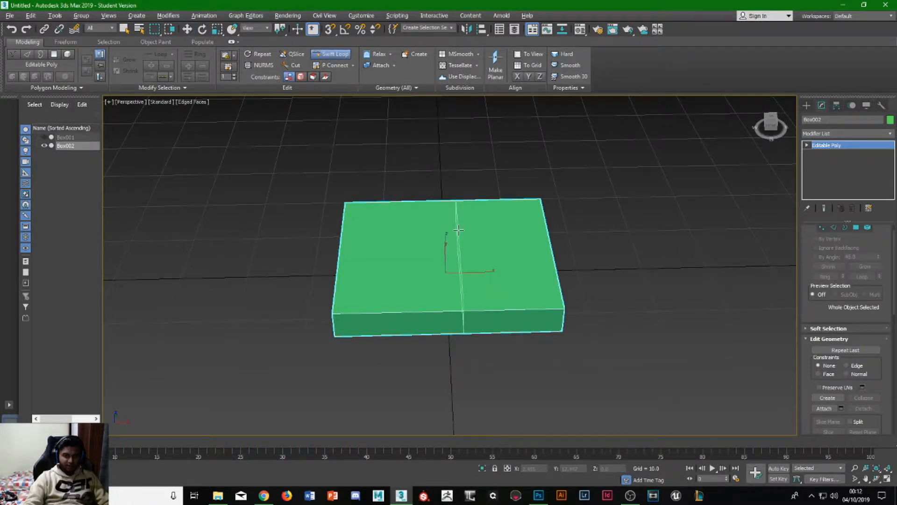
pyautogui.keyDown('alt'); pyautogui.moveTo(460, 226); pyautogui.dragTo(456, 255, button='middle'); pyautogui.keyUp('alt')
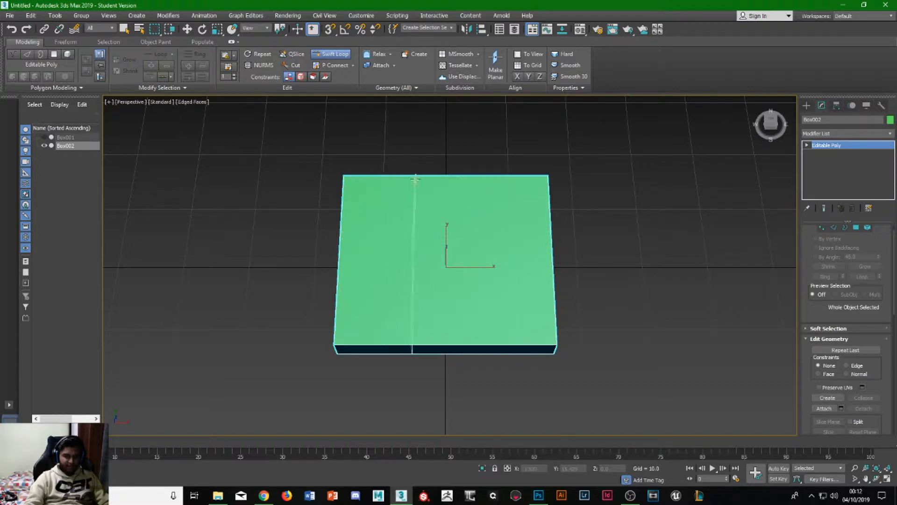
pyautogui.click(354, 191)
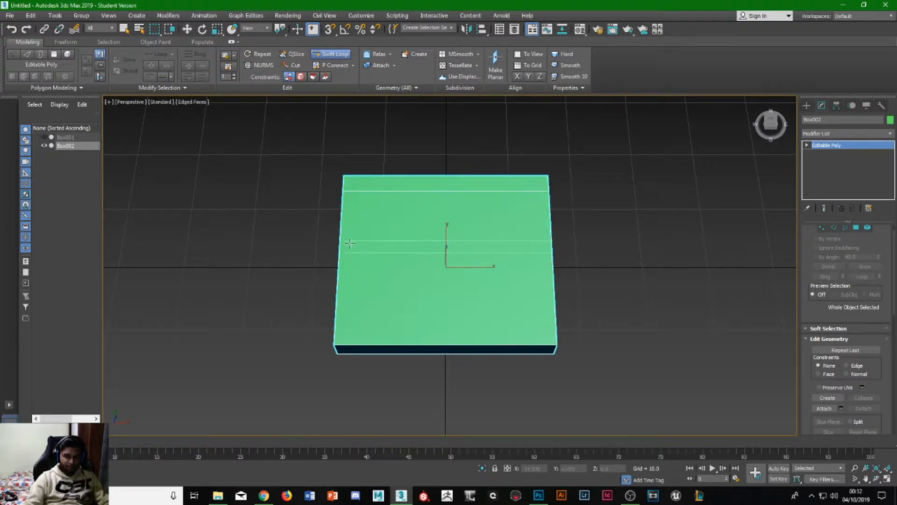
pyautogui.click(353, 324)
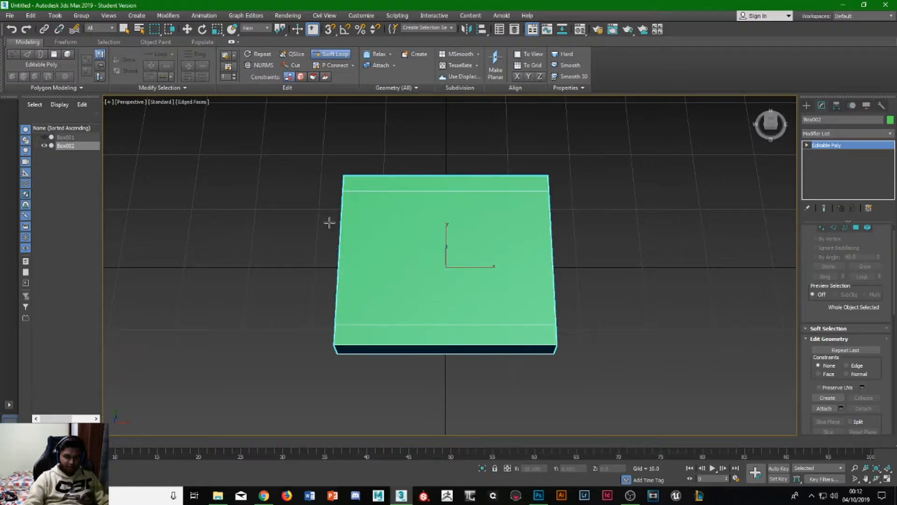
pyautogui.click(358, 196)
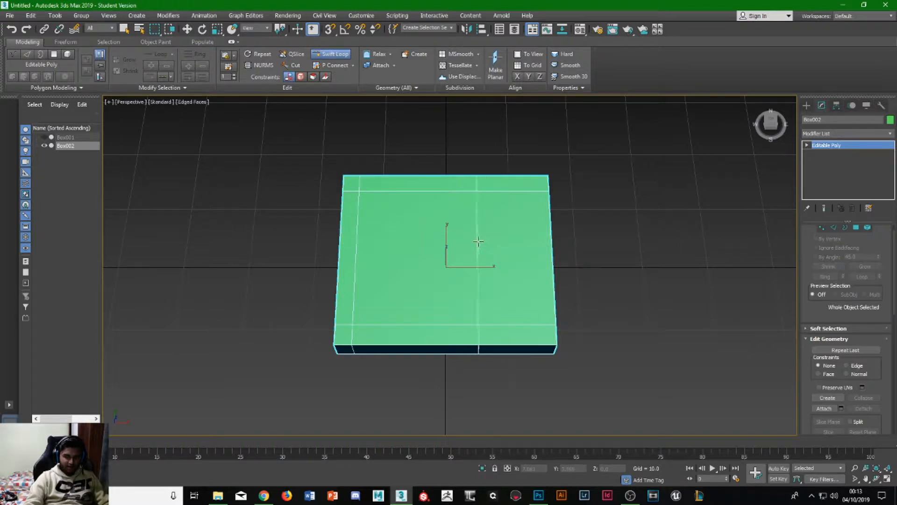
pyautogui.moveTo(530, 235)
pyautogui.keyDown('alt'); pyautogui.mouseDown(button='middle')
pyautogui.moveTo(560, 294)
pyautogui.moveTo(540, 236)
pyautogui.mouseUp(button='middle'); pyautogui.keyUp('alt')
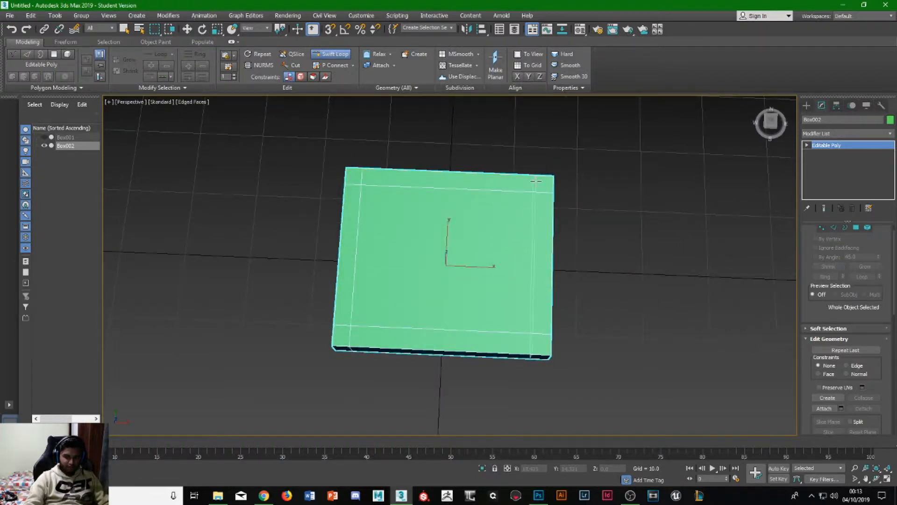
# - Leave Swift Loop and select the three narrow polygons along the back edge of the box's top face
pyautogui.keyDown('alt'); pyautogui.moveTo(530, 257); pyautogui.dragTo(641, 245, button='middle'); pyautogui.keyUp('alt')
pyautogui.press('w')
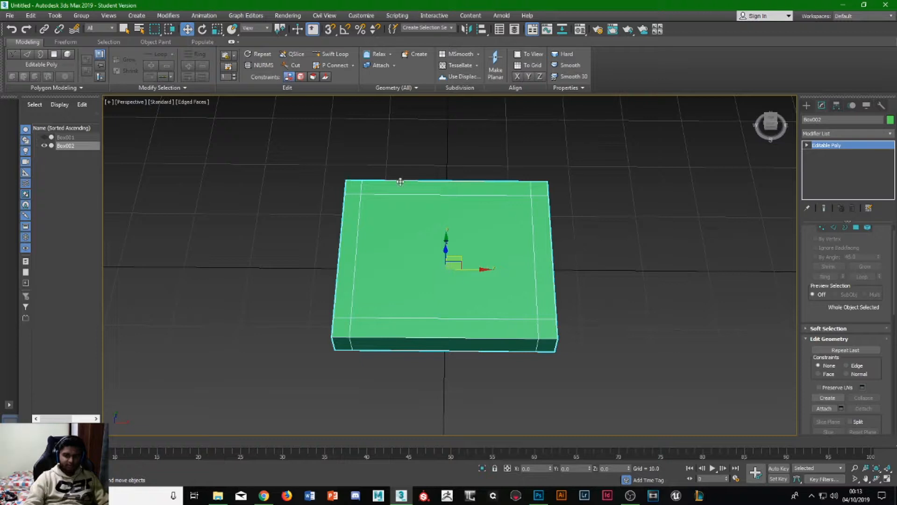
pyautogui.keyDown('alt'); pyautogui.moveTo(368, 301); pyautogui.dragTo(356, 284, button='middle'); pyautogui.keyUp('alt')
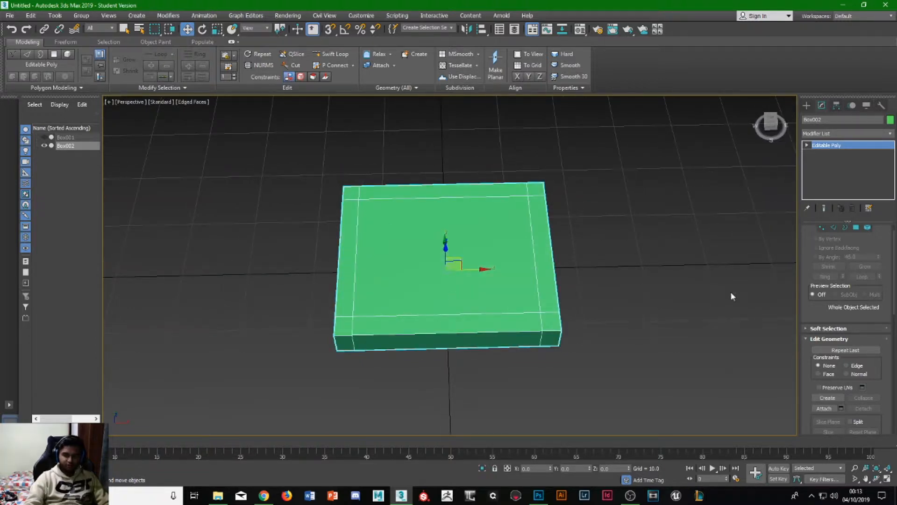
pyautogui.keyDown('alt'); pyautogui.moveTo(425, 267); pyautogui.dragTo(430, 232, button='middle'); pyautogui.keyUp('alt')
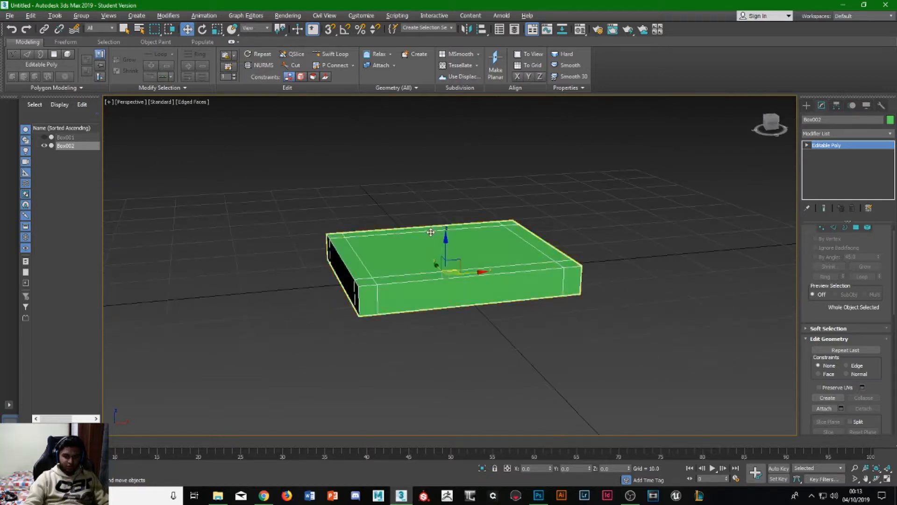
pyautogui.click(859, 228)
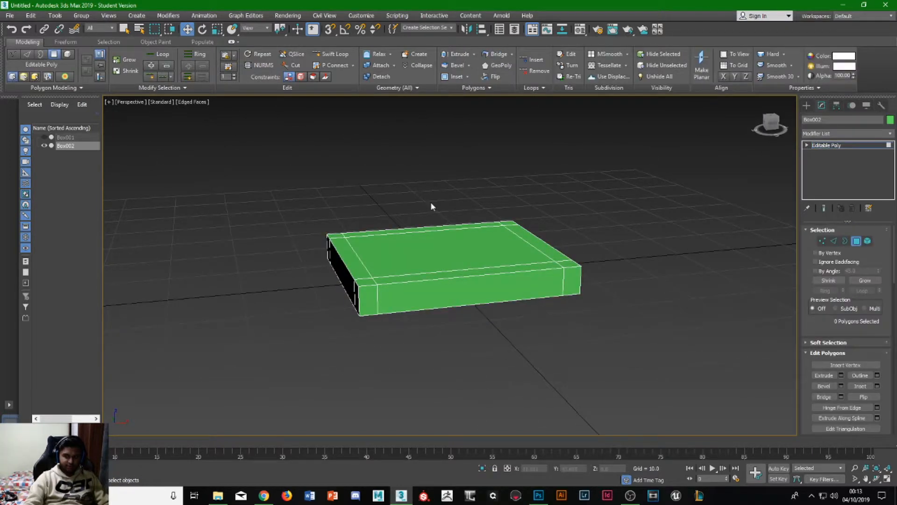
pyautogui.keyDown('alt'); pyautogui.moveTo(431, 201); pyautogui.dragTo(412, 230, button='middle'); pyautogui.keyUp('alt')
pyautogui.click(346, 209)
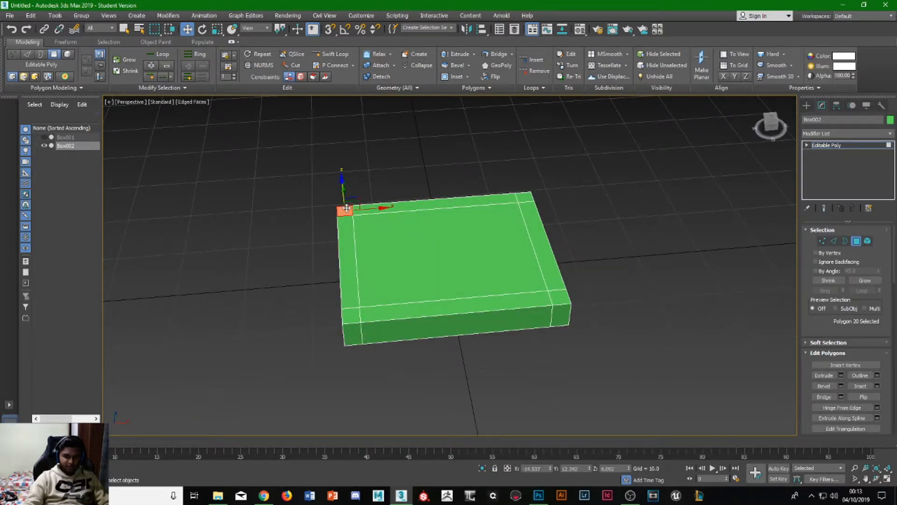
pyautogui.press('q')
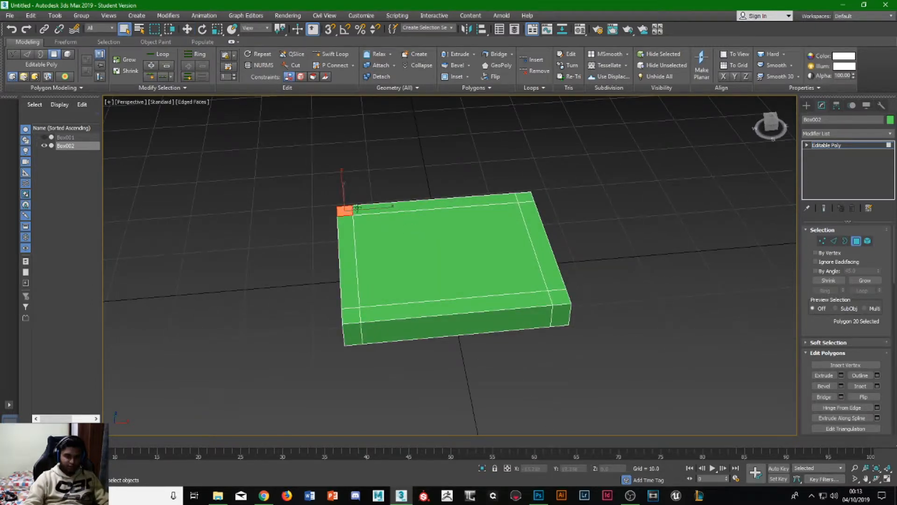
pyautogui.keyDown('ctrl'); pyautogui.click(390, 206); pyautogui.keyUp('ctrl')
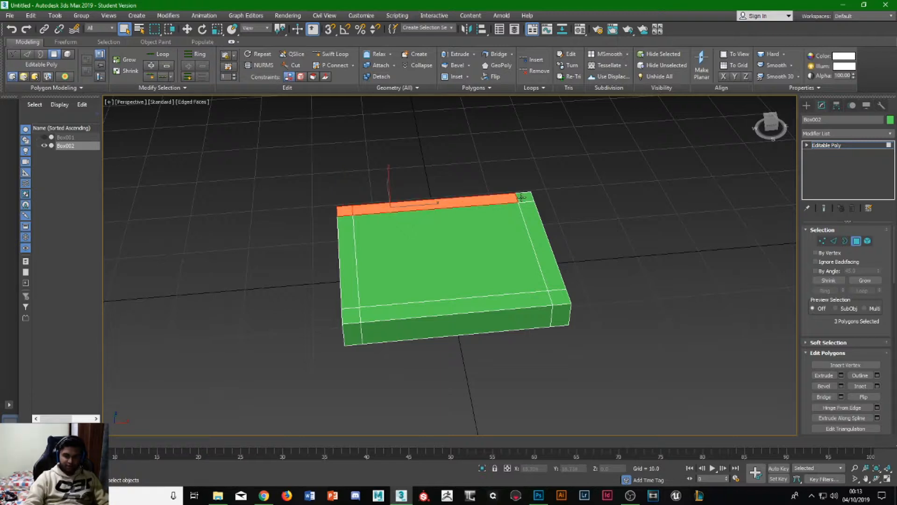
# - Extrude the three selected polygons upward by 75.917 to form the chair's backrest
pyautogui.click(841, 375)
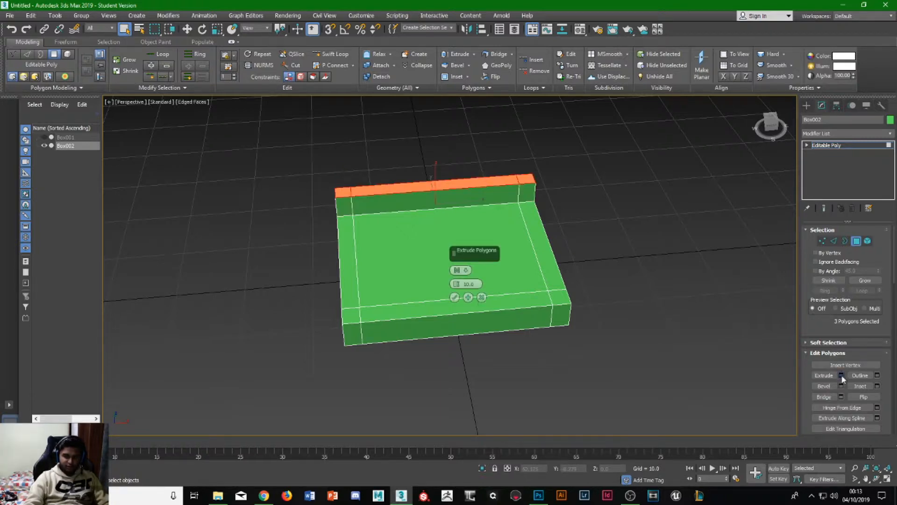
pyautogui.moveTo(457, 283); pyautogui.dragTo(435, 479)
pyautogui.click(426, 498)
pyautogui.scroll(-3, 376, 250)
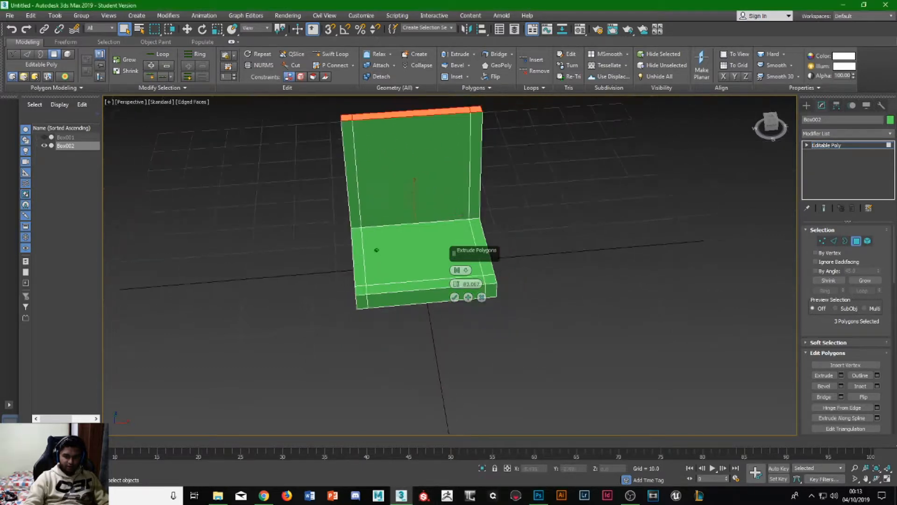
pyautogui.keyDown('alt'); pyautogui.moveTo(377, 250); pyautogui.dragTo(401, 274, button='middle'); pyautogui.keyUp('alt')
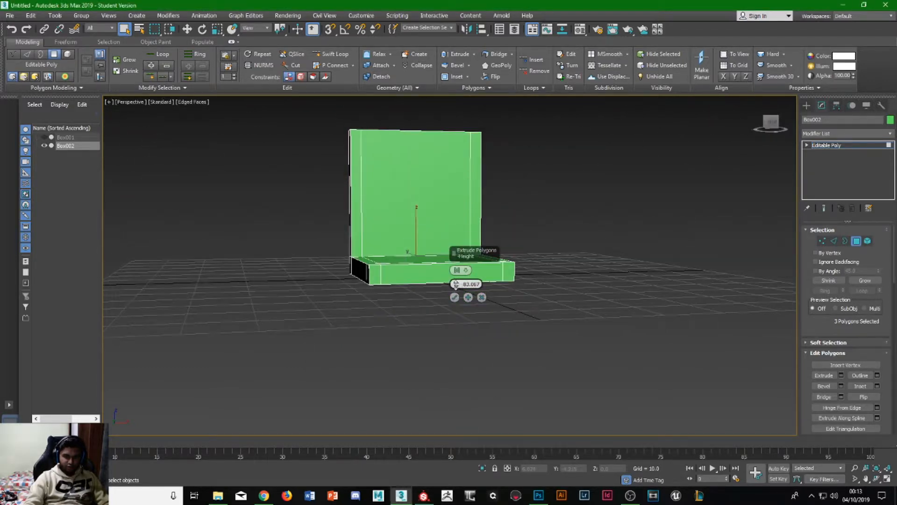
pyautogui.moveTo(456, 284); pyautogui.dragTo(453, 313)
pyautogui.keyDown('alt'); pyautogui.moveTo(459, 310); pyautogui.dragTo(439, 318, button='middle'); pyautogui.keyUp('alt')
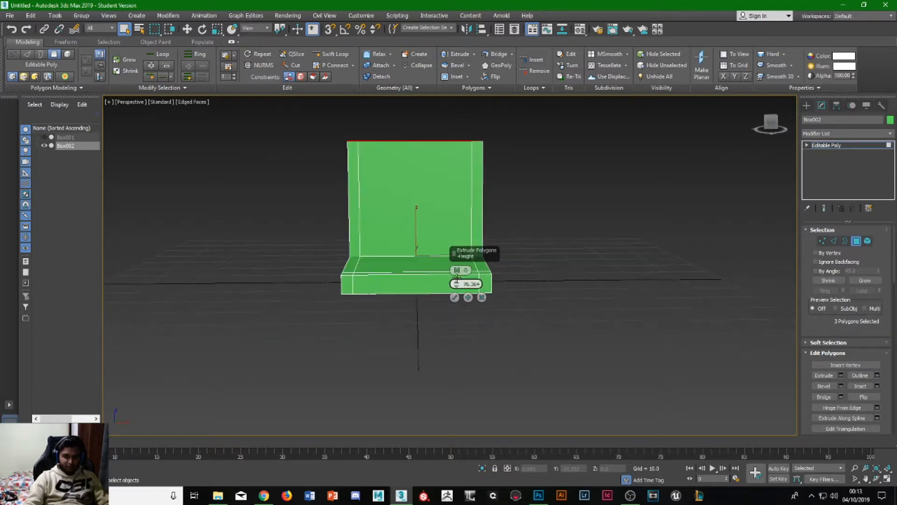
pyautogui.moveTo(456, 283); pyautogui.dragTo(456, 287)
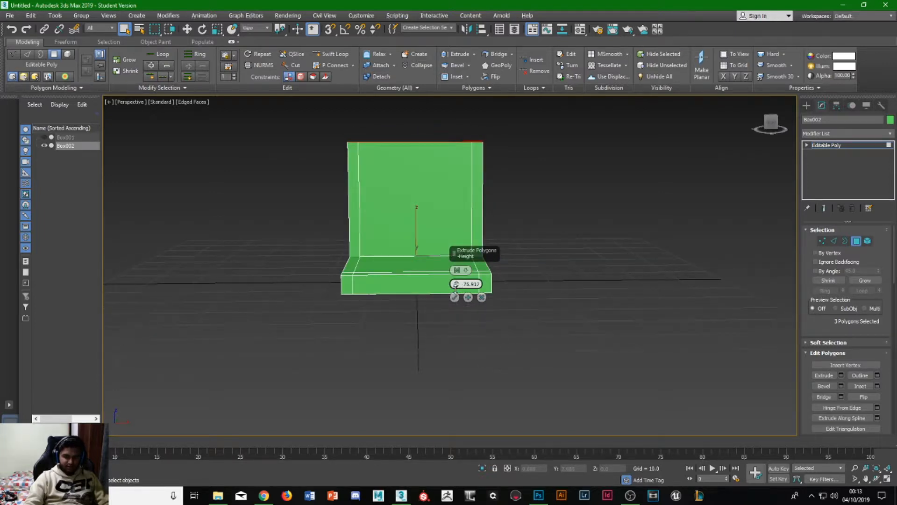
pyautogui.click(455, 298)
# - Select the four small corner polygons on the underside of the seat
pyautogui.keyDown('alt'); pyautogui.moveTo(367, 315); pyautogui.dragTo(359, 262, button='middle'); pyautogui.keyUp('alt')
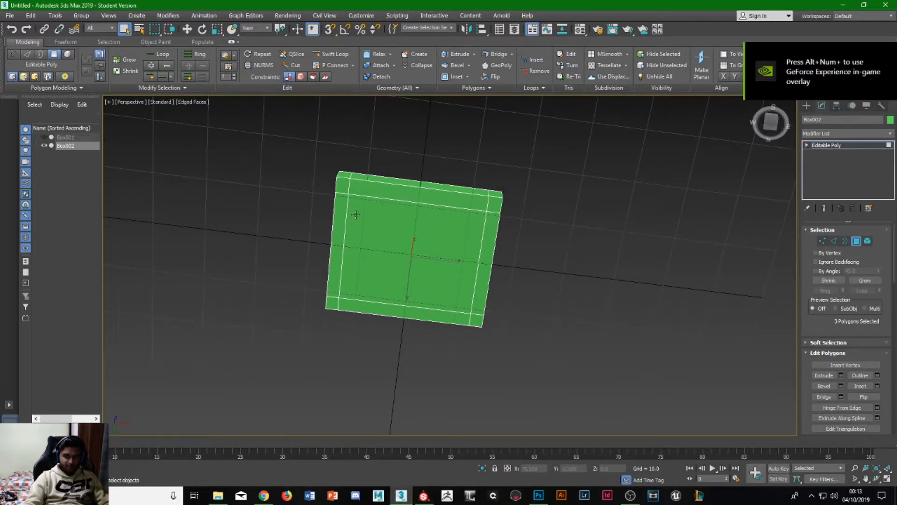
pyautogui.keyDown('alt'); pyautogui.moveTo(353, 204); pyautogui.dragTo(353, 197, button='middle'); pyautogui.keyUp('alt')
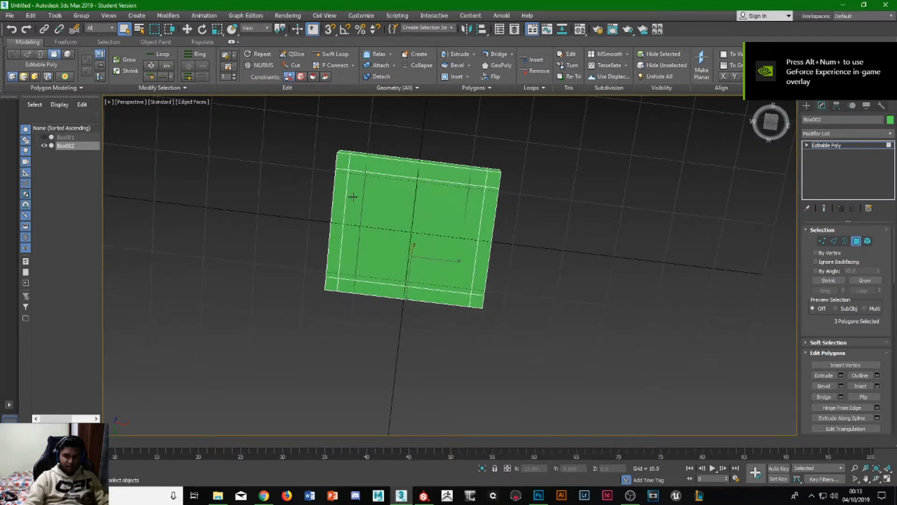
pyautogui.click(343, 164)
pyautogui.keyDown('ctrl'); pyautogui.click(332, 284); pyautogui.keyUp('ctrl')
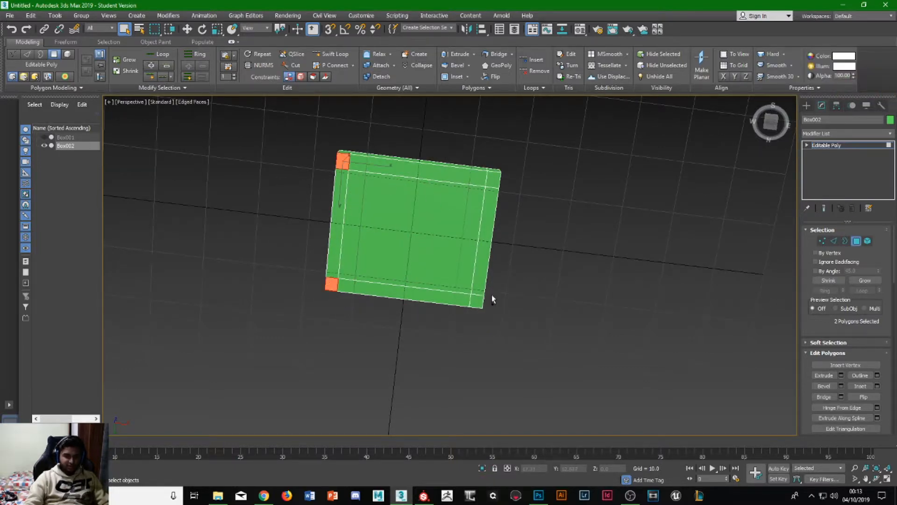
pyautogui.keyDown('ctrl'); pyautogui.click(477, 301); pyautogui.keyUp('ctrl')
pyautogui.keyDown('ctrl'); pyautogui.click(494, 178); pyautogui.keyUp('ctrl')
pyautogui.keyDown('alt'); pyautogui.moveTo(476, 232); pyautogui.dragTo(806, 252, button='middle'); pyautogui.keyUp('alt')
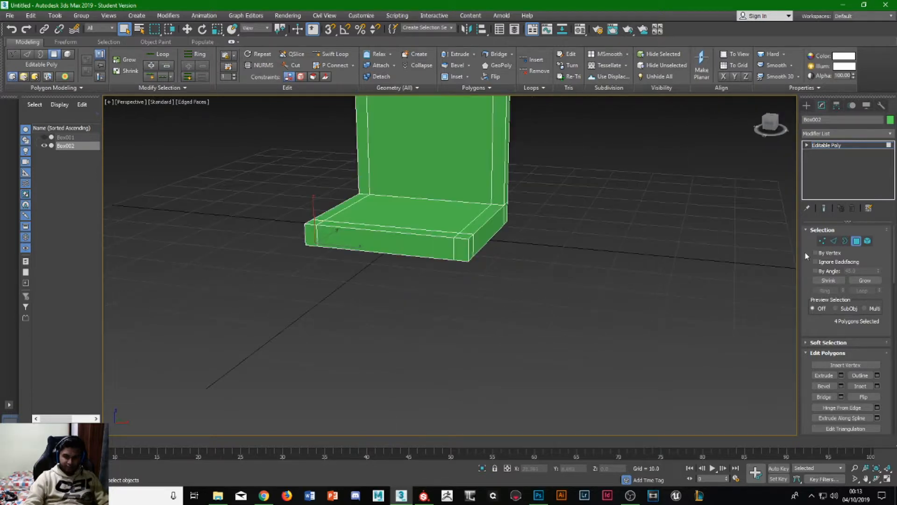
# - Extrude the four corner polygons downward by 75.917 to form the chair legs
pyautogui.click(841, 376)
pyautogui.keyDown('alt'); pyautogui.moveTo(320, 318); pyautogui.dragTo(327, 304, button='middle'); pyautogui.keyUp('alt')
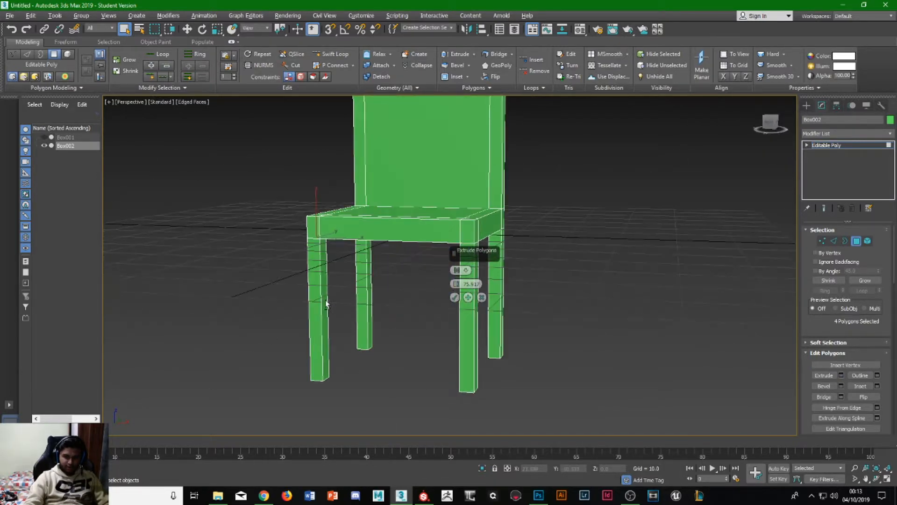
pyautogui.scroll(-2, 450, 291)
pyautogui.keyDown('alt'); pyautogui.moveTo(450, 291); pyautogui.dragTo(411, 304, button='middle'); pyautogui.keyUp('alt')
pyautogui.click(454, 298)
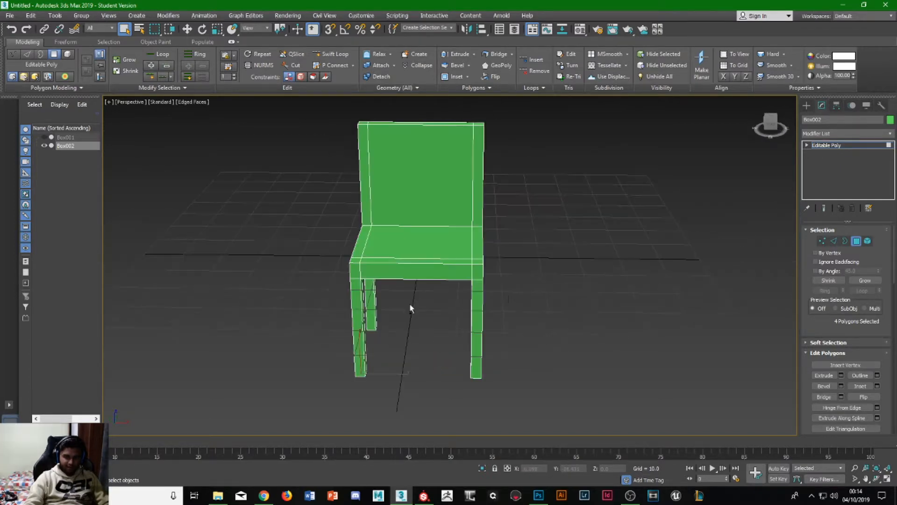
# - Switch to edge editing and select the outer edges around the seat's top and the backrest
pyautogui.click(834, 241)
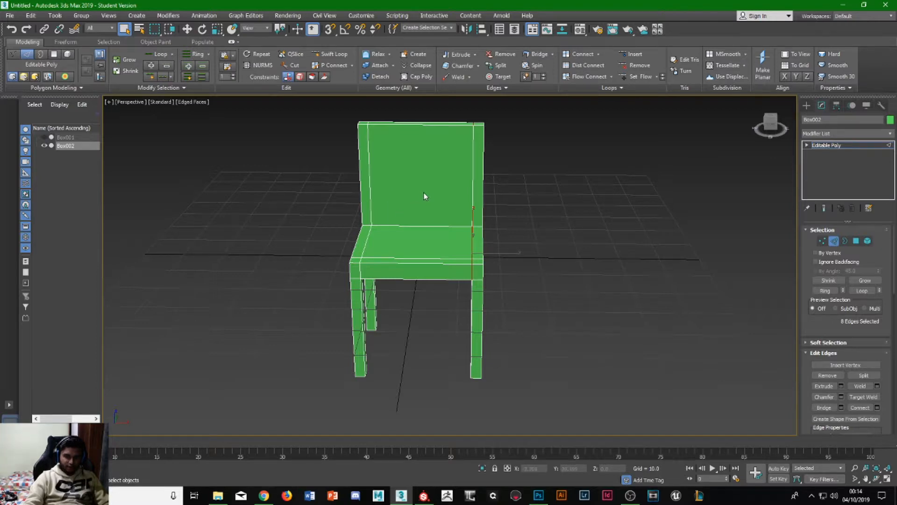
pyautogui.keyDown('alt'); pyautogui.moveTo(390, 196); pyautogui.dragTo(395, 139, button='middle'); pyautogui.keyUp('alt')
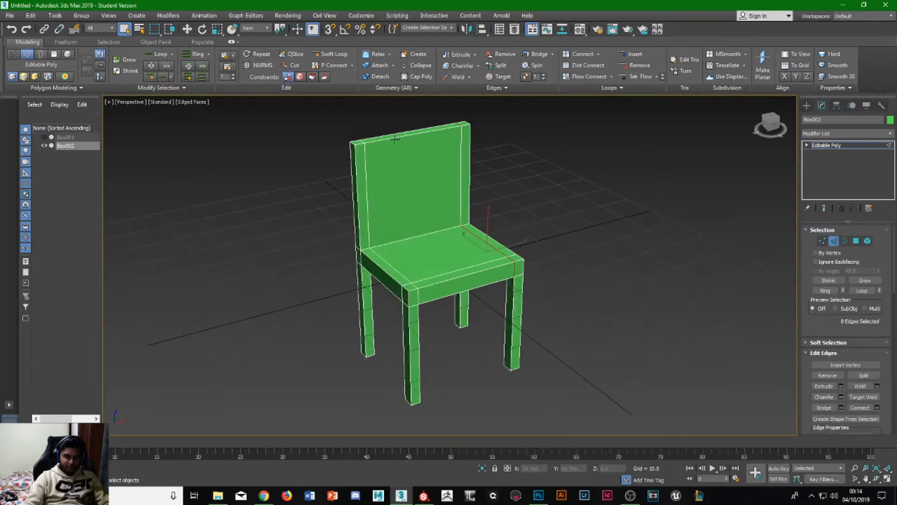
pyautogui.click(400, 137)
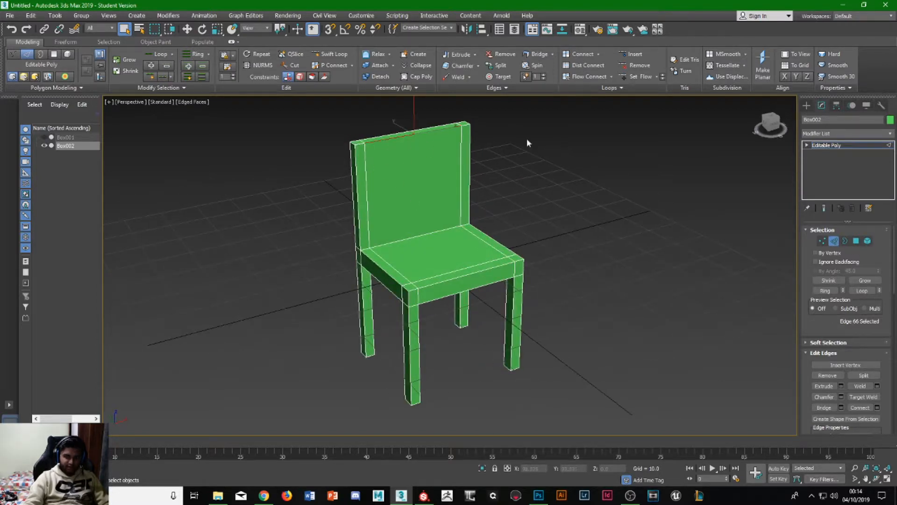
pyautogui.doubleClick(415, 135)
pyautogui.keyDown('ctrl'); pyautogui.click(356, 174); pyautogui.keyUp('ctrl')
pyautogui.keyDown('ctrl'); pyautogui.click(381, 267); pyautogui.keyUp('ctrl')
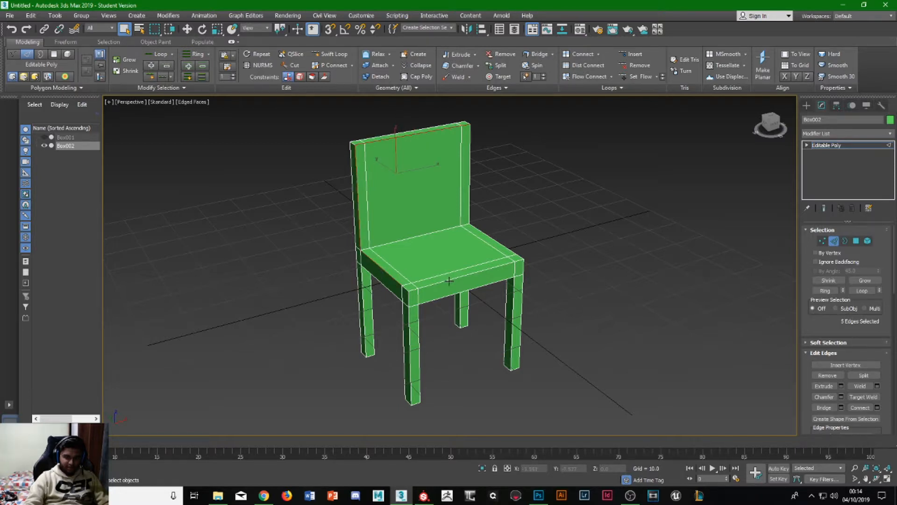
pyautogui.keyDown('alt'); pyautogui.moveTo(495, 241); pyautogui.dragTo(523, 239, button='middle'); pyautogui.keyUp('alt')
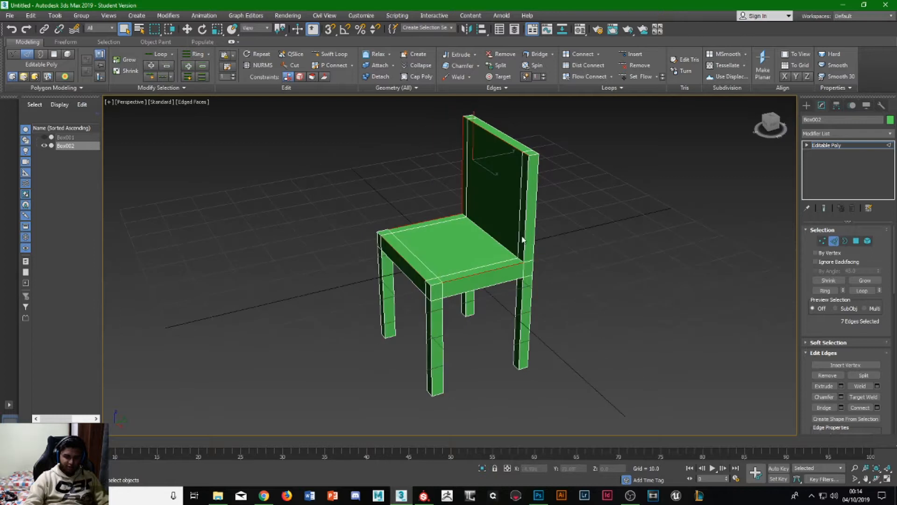
pyautogui.keyDown('ctrl'); pyautogui.click(525, 234); pyautogui.keyUp('ctrl')
pyautogui.keyDown('alt'); pyautogui.moveTo(549, 209); pyautogui.dragTo(540, 258, button='middle'); pyautogui.keyUp('alt')
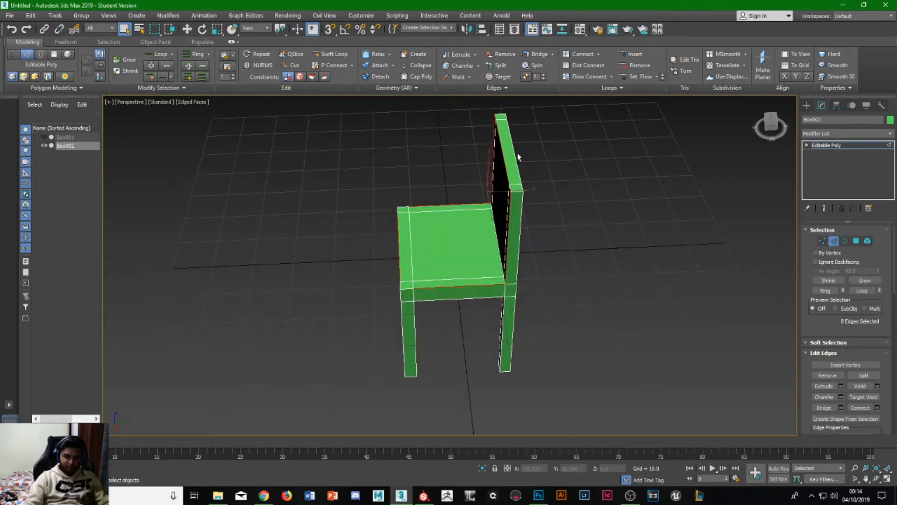
pyautogui.keyDown('alt'); pyautogui.moveTo(528, 195); pyautogui.dragTo(524, 245, button='middle'); pyautogui.keyUp('alt')
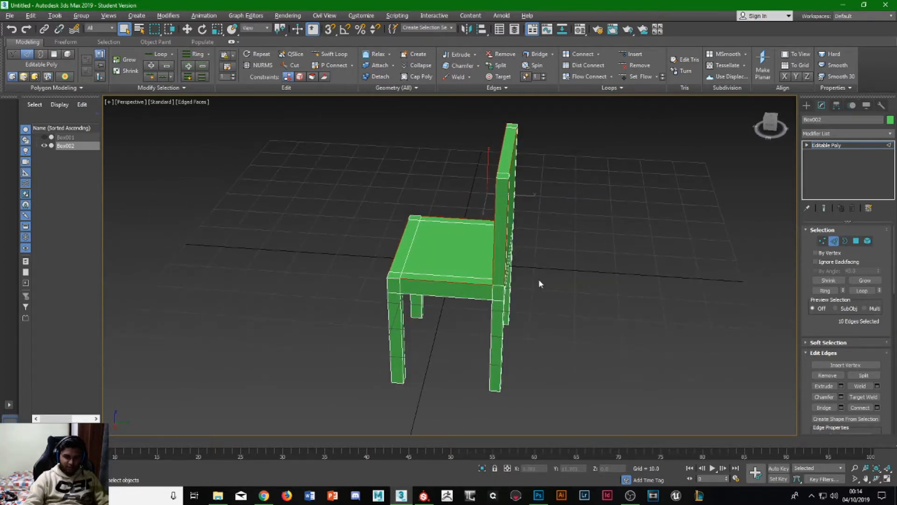
pyautogui.keyDown('alt'); pyautogui.moveTo(539, 284); pyautogui.dragTo(508, 241, button='middle'); pyautogui.keyUp('alt')
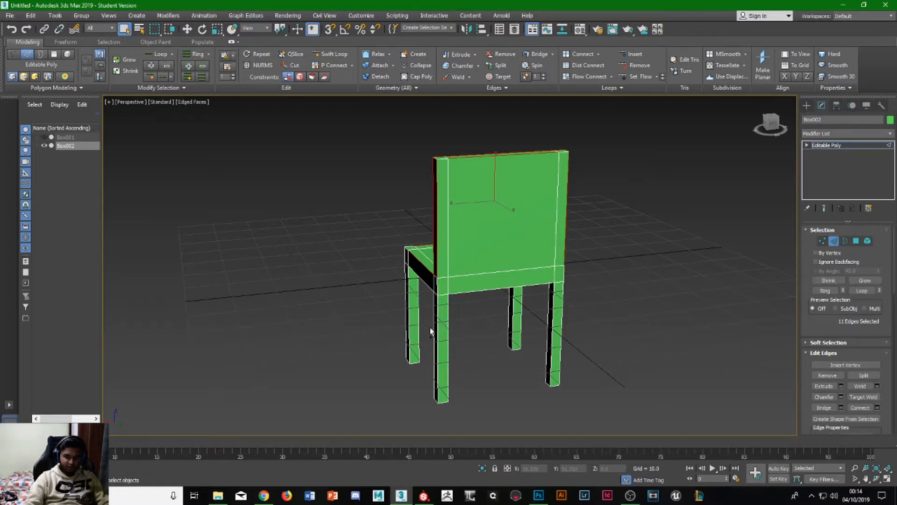
# - Add the long vertical edges of the four legs and the seat's side edges to the edge selection
pyautogui.keyDown('alt'); pyautogui.moveTo(431, 327); pyautogui.dragTo(363, 336, button='middle'); pyautogui.keyUp('alt')
pyautogui.keyDown('ctrl'); pyautogui.moveTo(627, 337); pyautogui.dragTo(627, 338); pyautogui.keyUp('ctrl')
pyautogui.keyDown('alt'); pyautogui.moveTo(626, 338); pyautogui.dragTo(513, 339, button='middle'); pyautogui.keyUp('alt')
pyautogui.keyDown('alt'); pyautogui.moveTo(471, 303); pyautogui.dragTo(498, 292, button='middle'); pyautogui.keyUp('alt')
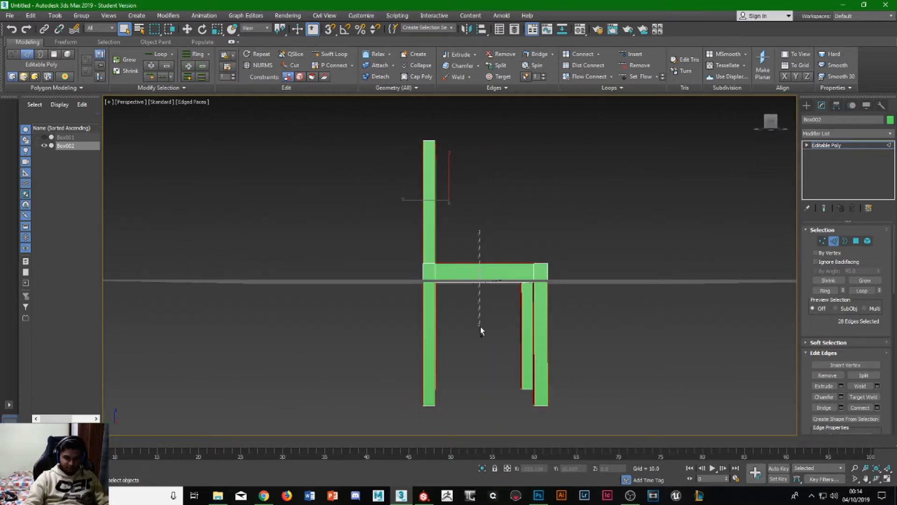
pyautogui.keyDown('ctrl'); pyautogui.moveTo(480, 327); pyautogui.dragTo(481, 326); pyautogui.keyUp('ctrl')
pyautogui.moveTo(480, 326)
pyautogui.keyDown('alt'); pyautogui.mouseDown(button='middle')
pyautogui.moveTo(496, 326)
pyautogui.moveTo(494, 338)
pyautogui.mouseUp(button='middle'); pyautogui.keyUp('alt')
pyautogui.keyDown('alt'); pyautogui.click(458, 304); pyautogui.keyUp('alt')
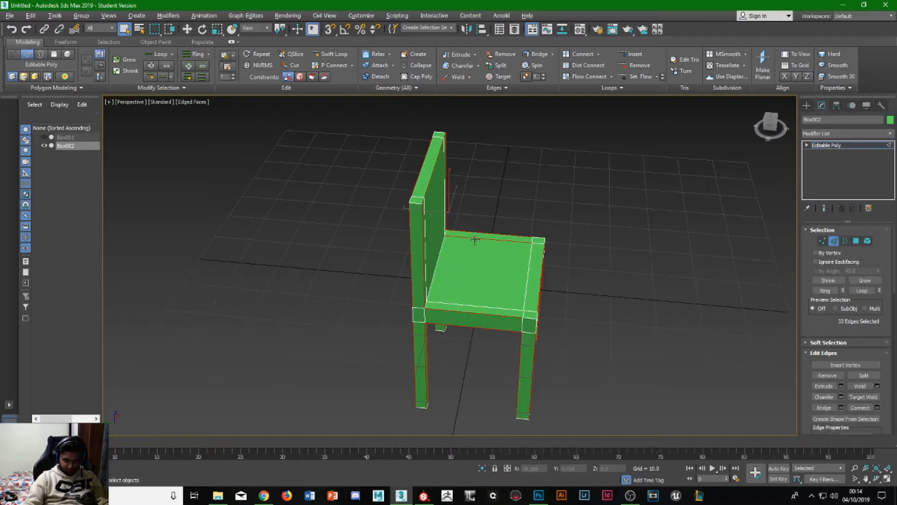
# - Deselect the unwanted inner edges on the seat's top and underside
pyautogui.keyDown('alt'); pyautogui.click(474, 238); pyautogui.keyUp('alt')
pyautogui.keyDown('alt'); pyautogui.moveTo(531, 300); pyautogui.dragTo(385, 200, button='middle'); pyautogui.keyUp('alt')
pyautogui.keyDown('alt'); pyautogui.click(424, 322); pyautogui.keyUp('alt')
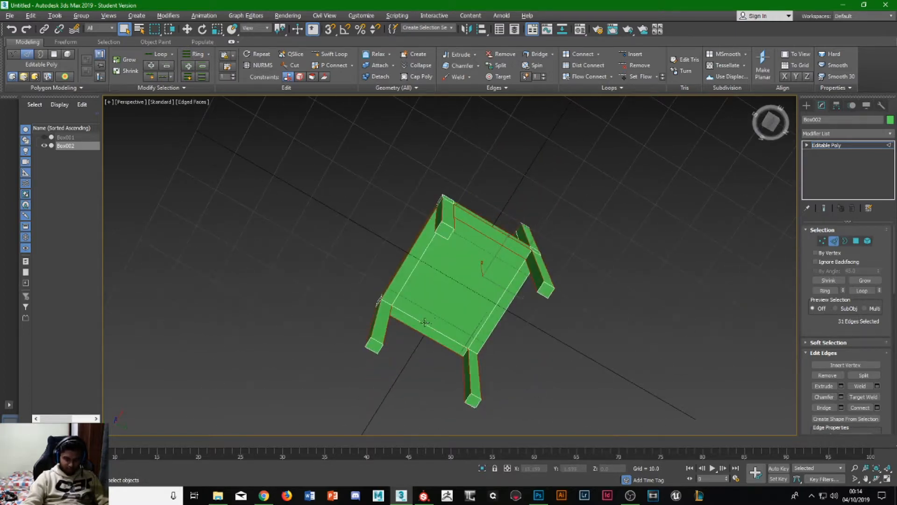
pyautogui.keyDown('alt'); pyautogui.click(480, 236); pyautogui.keyUp('alt')
pyautogui.keyDown('alt'); pyautogui.moveTo(480, 235); pyautogui.dragTo(594, 340, button='middle'); pyautogui.keyUp('alt')
# - Chamfer the selected chair edges by 0.441 with 1 segment, and clear the edge selection
pyautogui.click(842, 397)
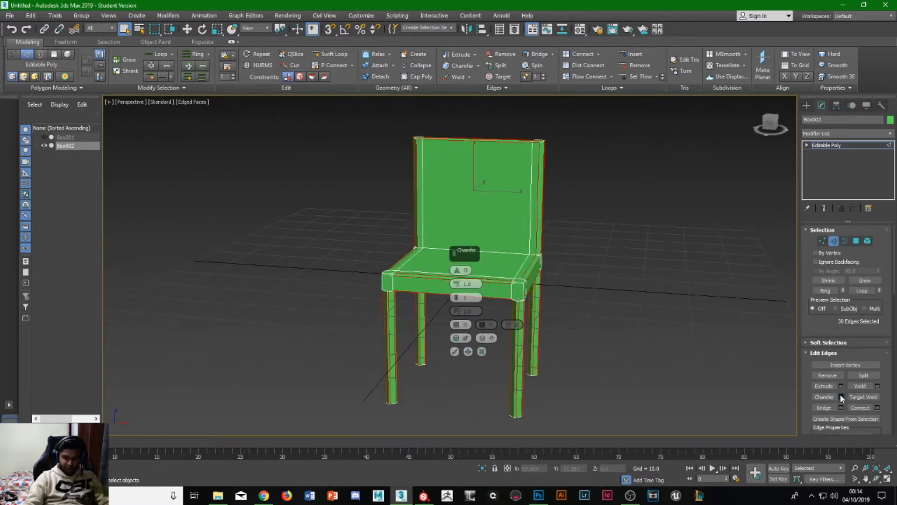
pyautogui.moveTo(457, 289); pyautogui.dragTo(457, 290)
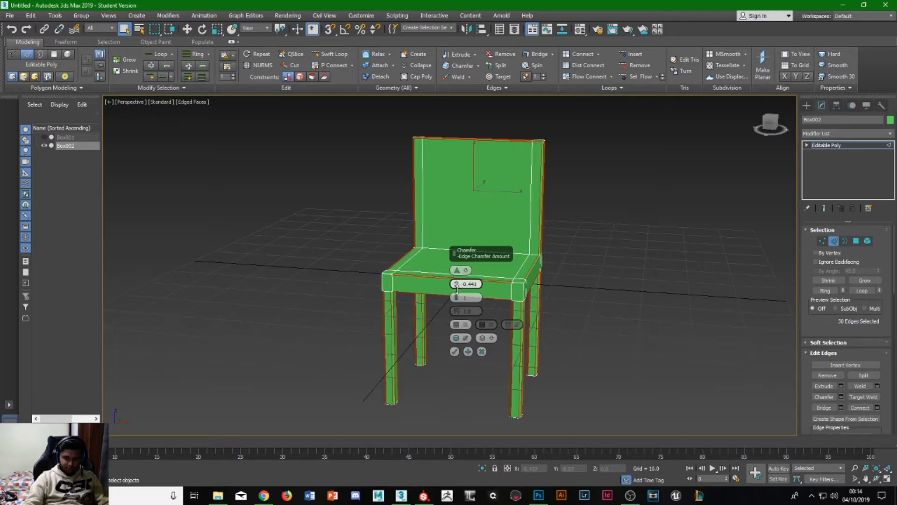
pyautogui.click(455, 352)
pyautogui.click(631, 243)
# - Select only the edges along the top of the chair's backrest
pyautogui.keyDown('alt'); pyautogui.moveTo(632, 243); pyautogui.dragTo(568, 283, button='middle'); pyautogui.keyUp('alt')
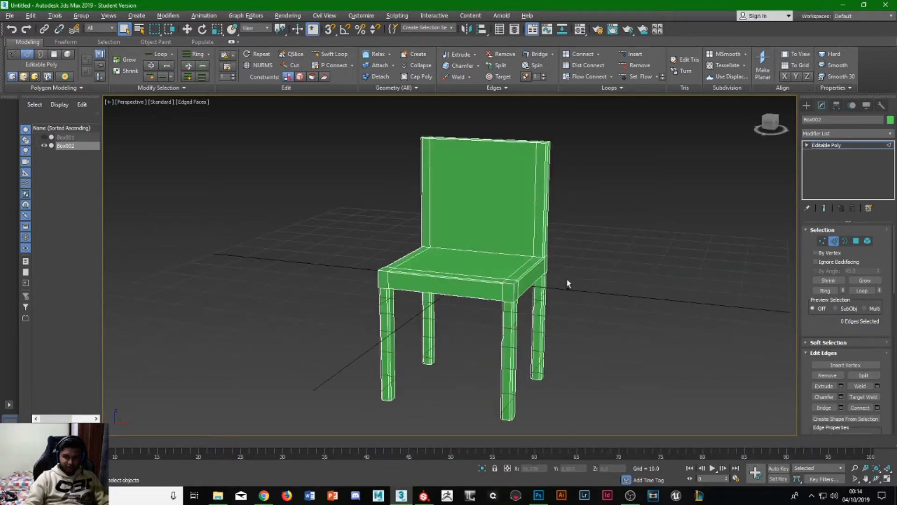
pyautogui.keyDown('alt'); pyautogui.moveTo(504, 240); pyautogui.dragTo(685, 234, button='middle'); pyautogui.keyUp('alt')
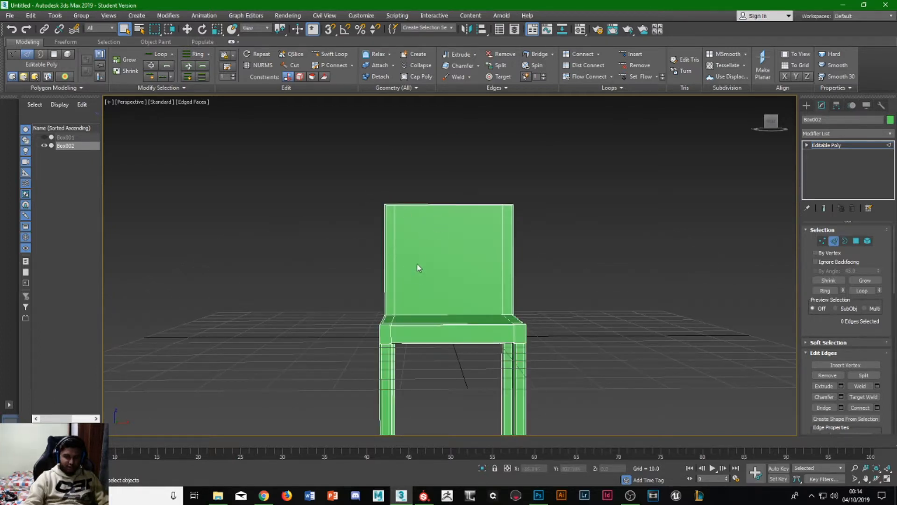
pyautogui.keyDown('alt'); pyautogui.moveTo(417, 266); pyautogui.dragTo(368, 189, button='middle'); pyautogui.keyUp('alt')
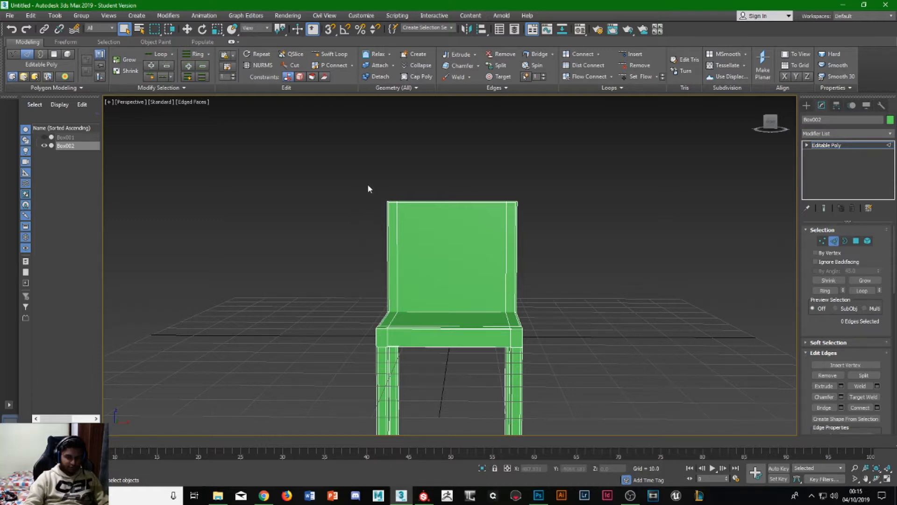
pyautogui.moveTo(545, 227); pyautogui.dragTo(557, 228)
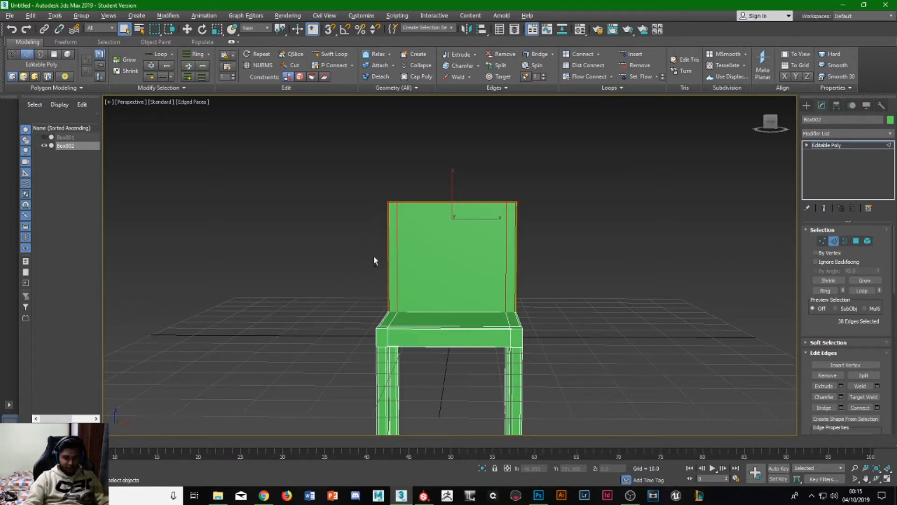
pyautogui.keyDown('alt'); pyautogui.moveTo(565, 271); pyautogui.dragTo(566, 271); pyautogui.keyUp('alt')
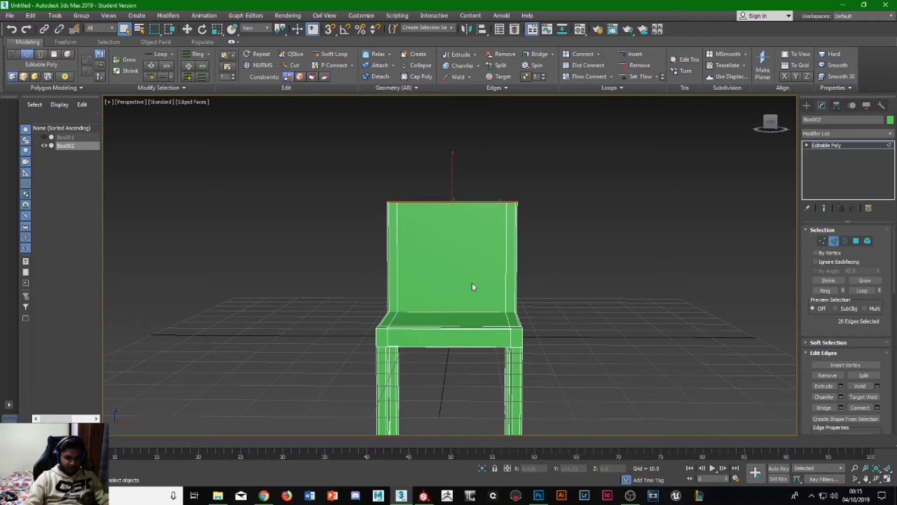
# - Scale the backrest's top edges inward along the chair's width to taper the backrest, and clear the edge selection
pyautogui.press('r')
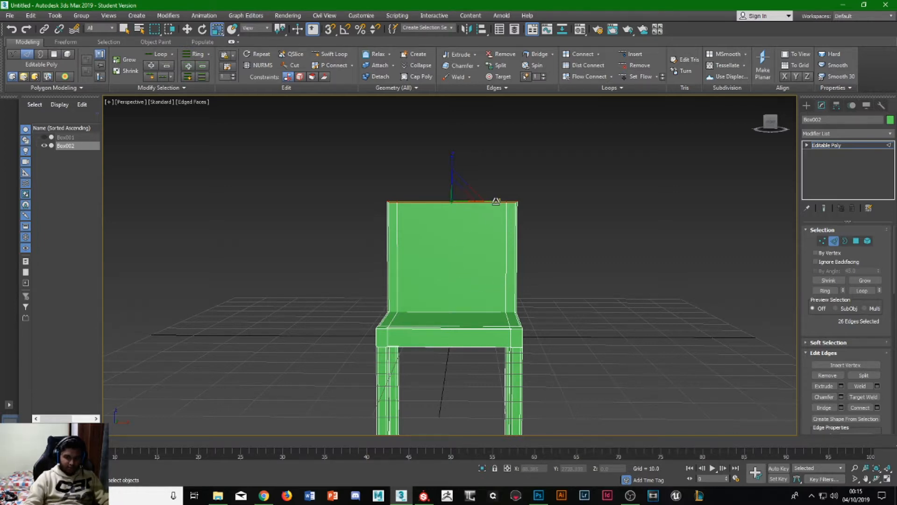
pyautogui.moveTo(496, 201); pyautogui.dragTo(437, 218)
pyautogui.click(547, 281)
pyautogui.keyDown('alt'); pyautogui.moveTo(547, 281); pyautogui.dragTo(467, 363, button='middle'); pyautogui.keyUp('alt')
pyautogui.moveTo(461, 326)
pyautogui.keyDown('alt'); pyautogui.mouseDown(button='middle')
pyautogui.moveTo(482, 327)
pyautogui.moveTo(443, 329)
pyautogui.moveTo(457, 317)
pyautogui.mouseUp(button='middle'); pyautogui.keyUp('alt')
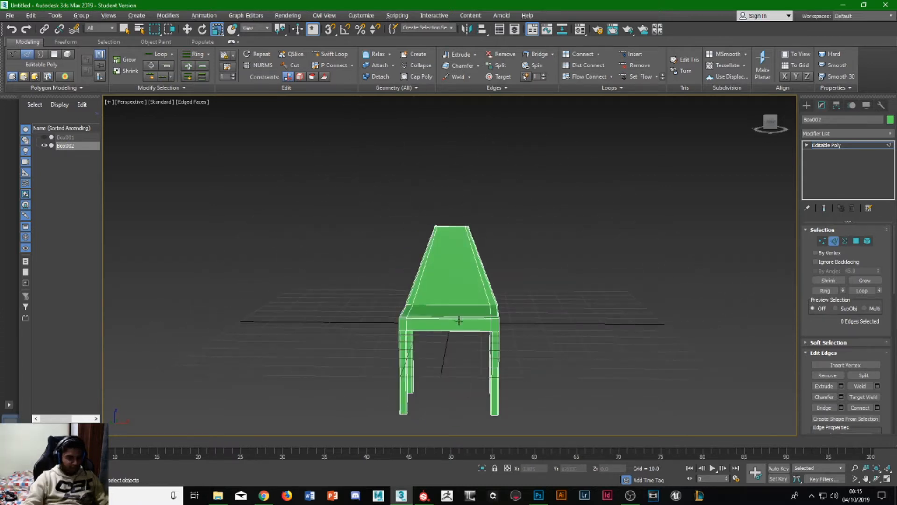
# - Exit edge editing and deselect the chair to inspect its overall shape with the tapered backrest
pyautogui.press('w')
pyautogui.click(831, 242)
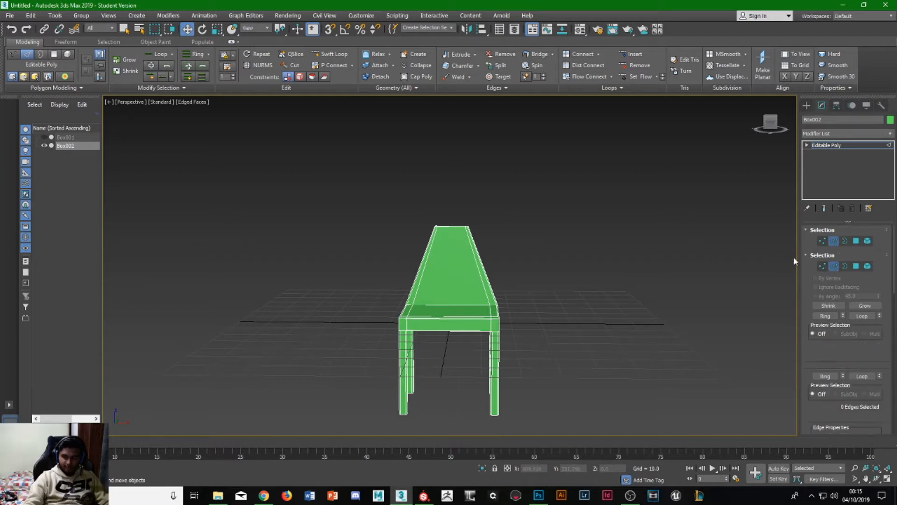
pyautogui.moveTo(450, 286); pyautogui.dragTo(465, 209)
pyautogui.click(568, 263)
pyautogui.keyDown('alt'); pyautogui.moveTo(538, 294); pyautogui.dragTo(473, 273, button='middle'); pyautogui.keyUp('alt')
pyautogui.scroll(2, 434, 287)
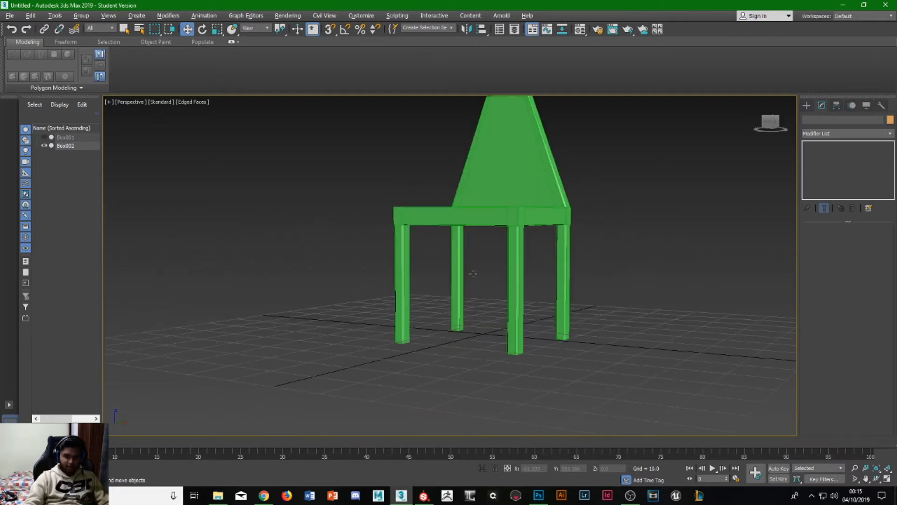
# - Reselect the chair and switch to vertex editing for the rear upper corners of the backrest
pyautogui.click(486, 216)
pyautogui.keyDown('alt'); pyautogui.moveTo(487, 216); pyautogui.dragTo(461, 244, button='middle'); pyautogui.keyUp('alt')
pyautogui.scroll(-3, 832, 403)
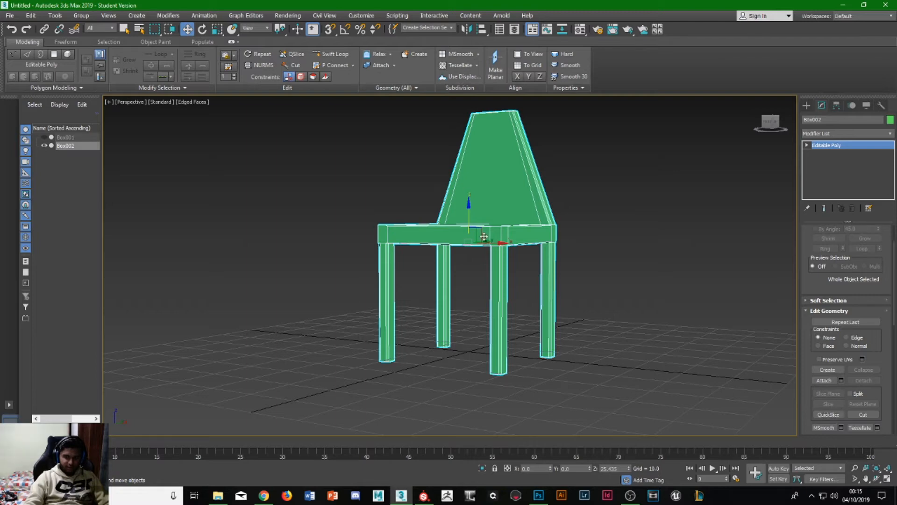
pyautogui.keyDown('alt'); pyautogui.moveTo(484, 236); pyautogui.dragTo(647, 289, button='middle'); pyautogui.keyUp('alt')
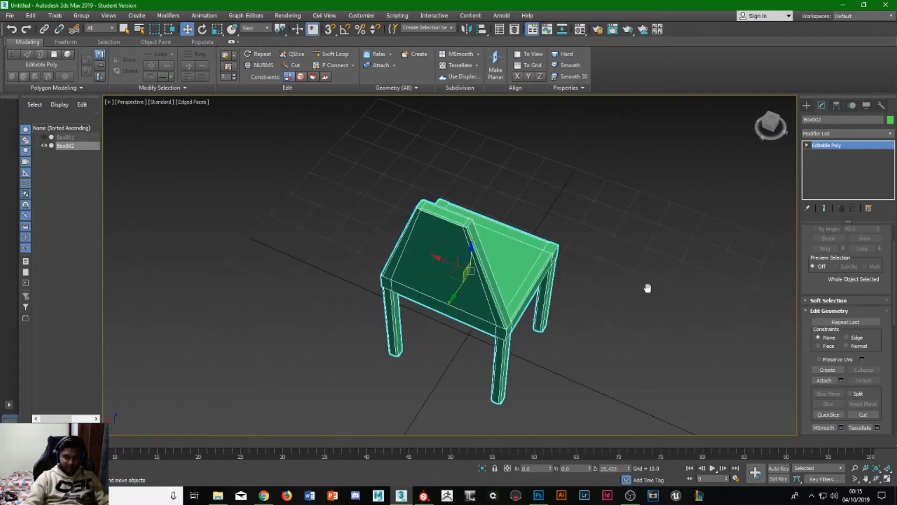
pyautogui.scroll(5, 410, 228)
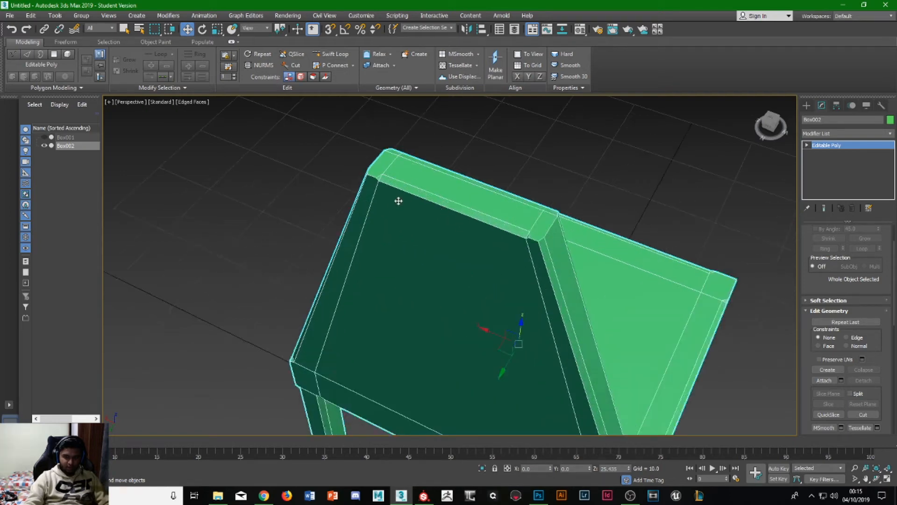
pyautogui.scroll(3, 341, 168)
pyautogui.scroll(-1, 546, 196)
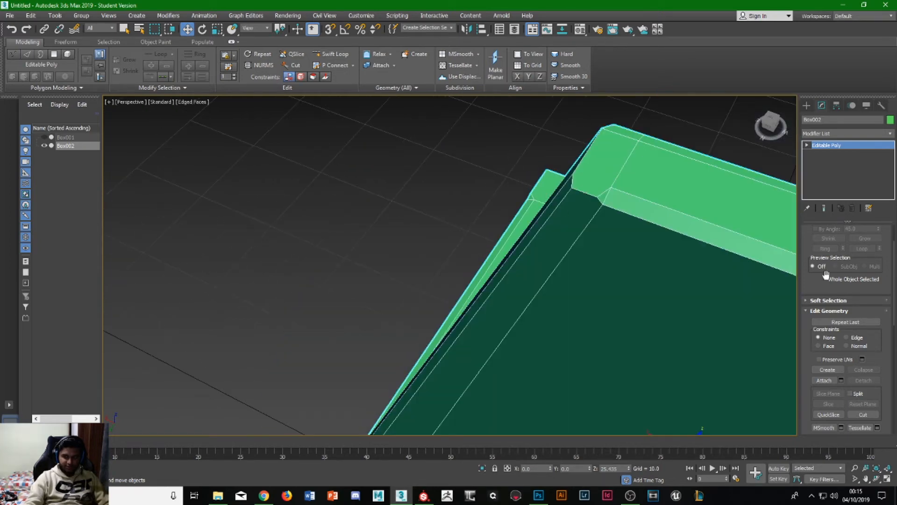
pyautogui.scroll(3, 826, 275)
pyautogui.click(824, 241)
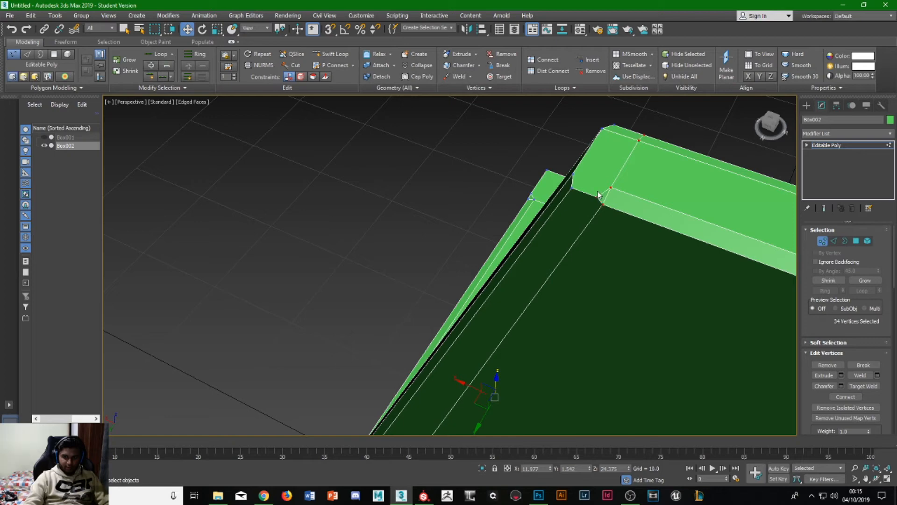
# - Weld the two closely spaced vertices at one rear upper corner of the backrest
pyautogui.click(598, 198)
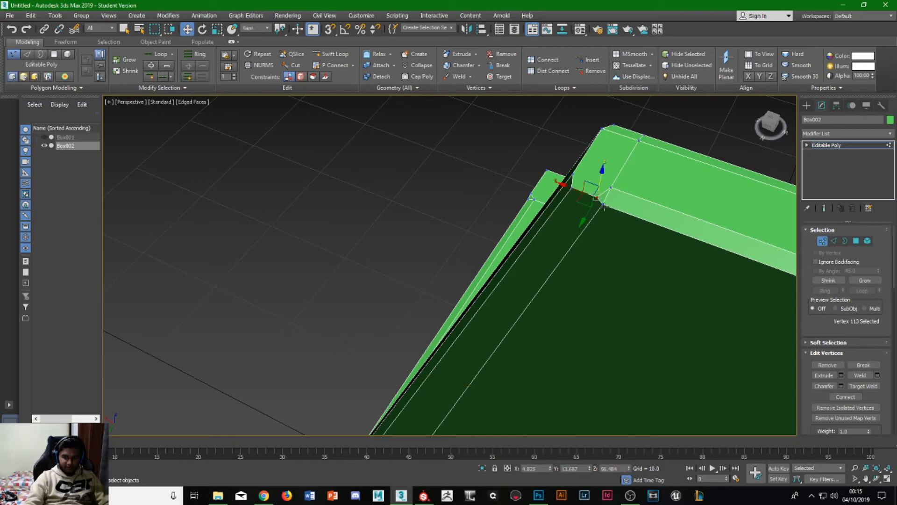
pyautogui.keyDown('ctrl'); pyautogui.click(604, 206); pyautogui.keyUp('ctrl')
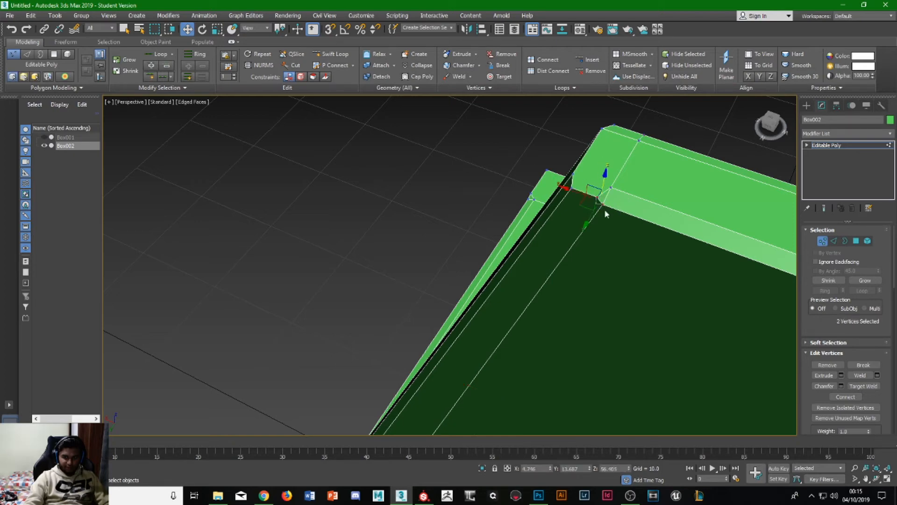
pyautogui.press('q')
pyautogui.click(877, 376)
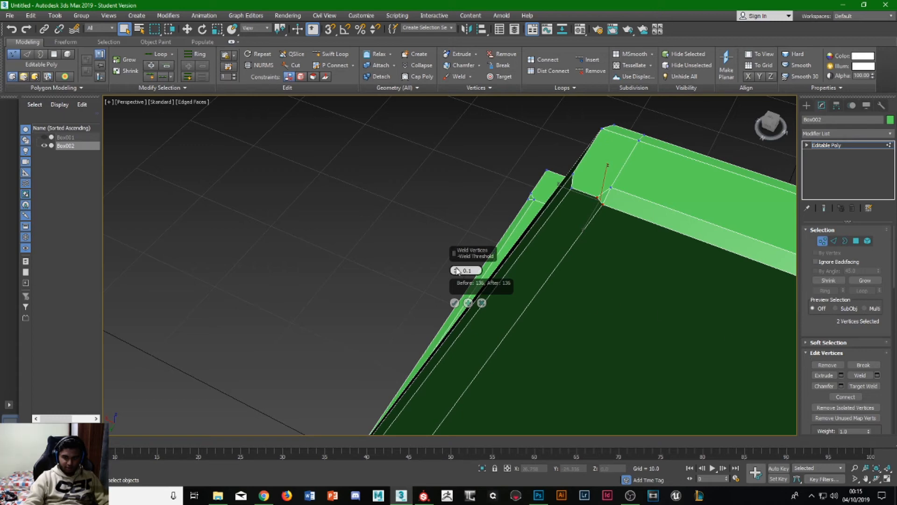
pyautogui.click(455, 302)
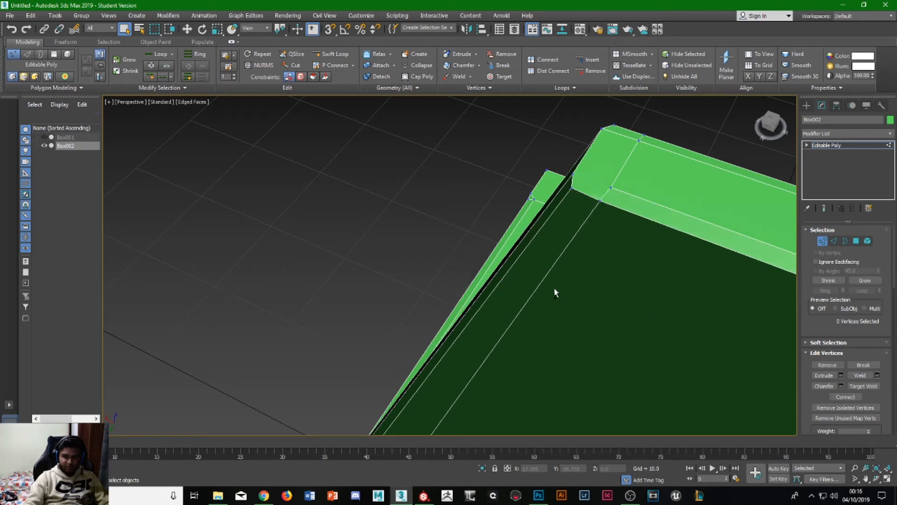
# - Weld the two closely spaced vertices at the opposite rear upper corner of the backrest, and clear the vertex selection
pyautogui.scroll(-4, 555, 294)
pyautogui.moveTo(629, 306); pyautogui.dragTo(559, 299, button='middle')
pyautogui.scroll(6, 589, 305)
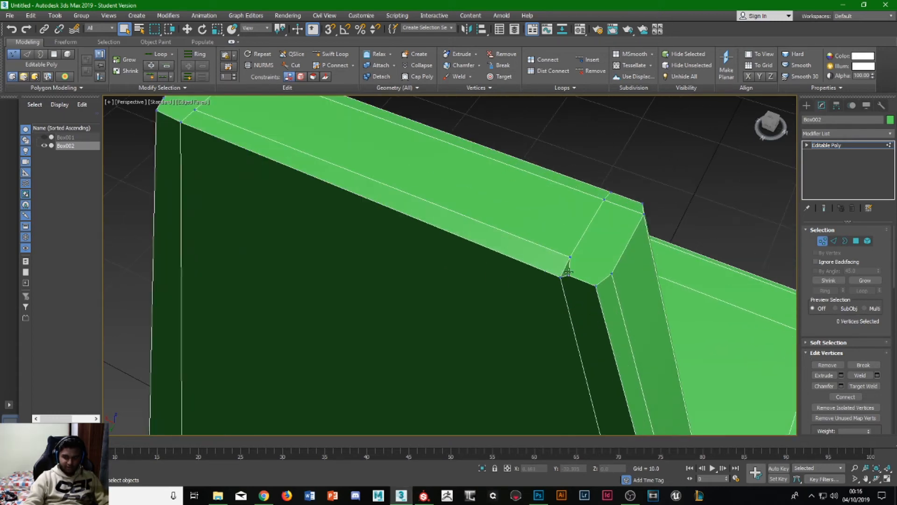
pyautogui.click(567, 274)
pyautogui.keyDown('ctrl'); pyautogui.click(561, 277); pyautogui.keyUp('ctrl')
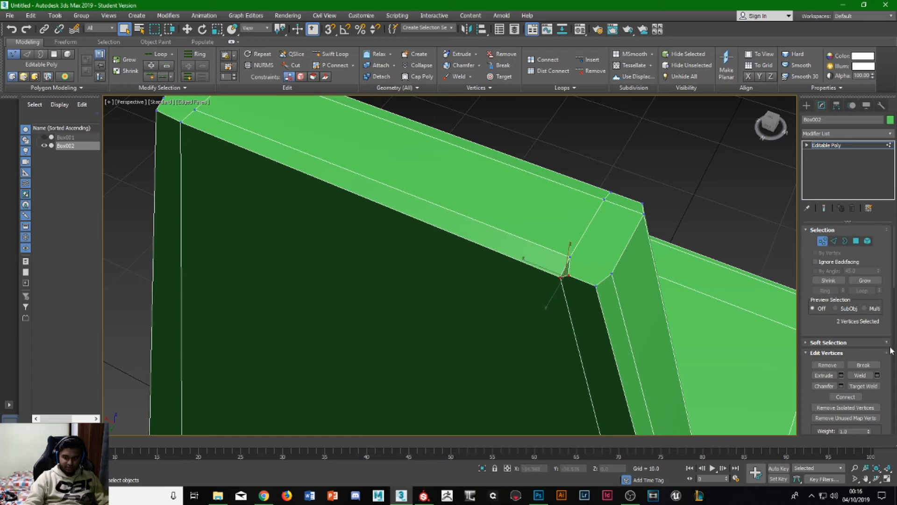
pyautogui.click(863, 375)
pyautogui.click(627, 169)
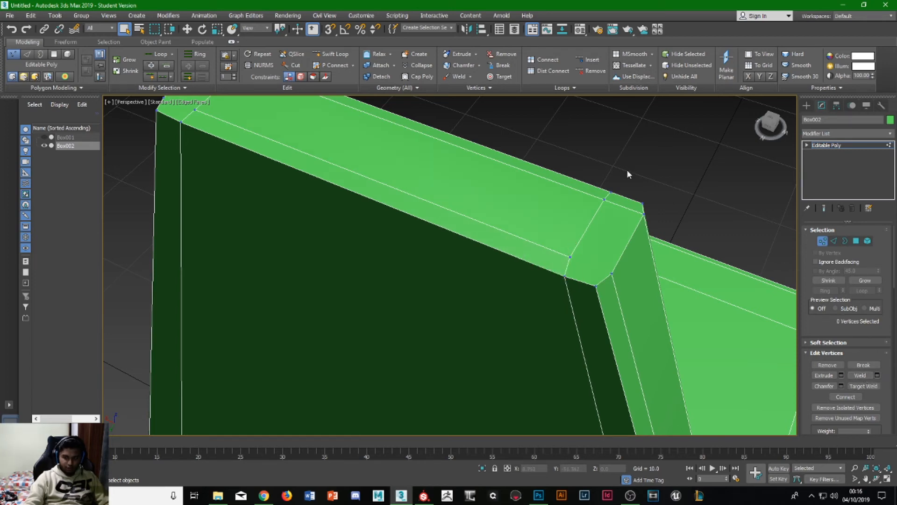
pyautogui.scroll(-8, 556, 304)
pyautogui.keyDown('alt'); pyautogui.moveTo(565, 343); pyautogui.dragTo(510, 284, button='middle'); pyautogui.keyUp('alt')
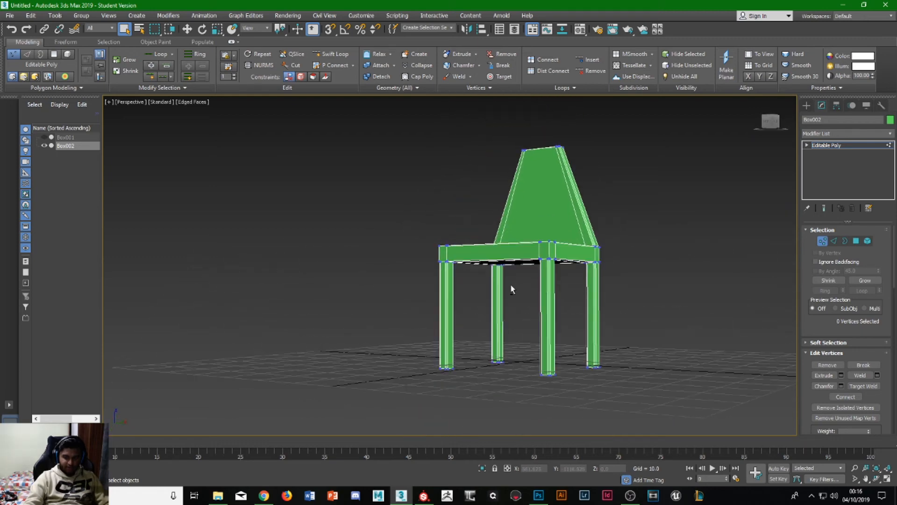